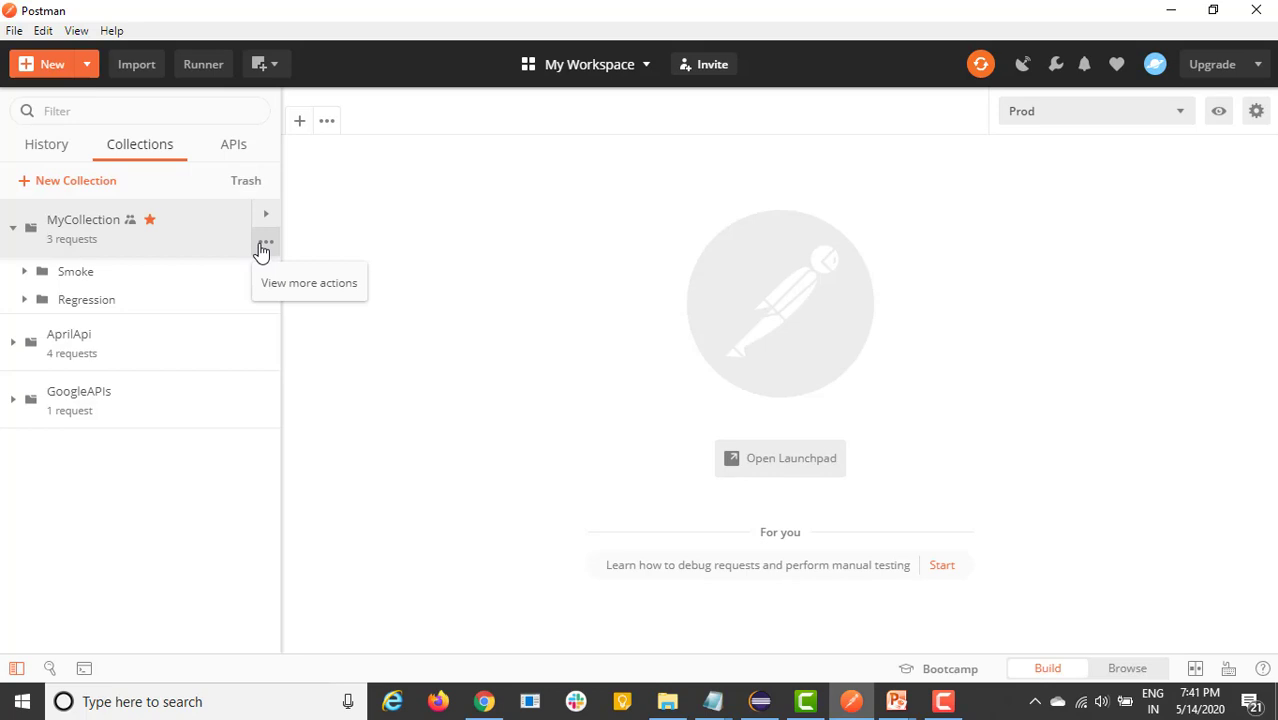
# Export MyCollection in Collection v2.1 format to the Postman Data folder as MyCollection.postman_collection, replacing the existing file.
pyautogui.click(265, 245)
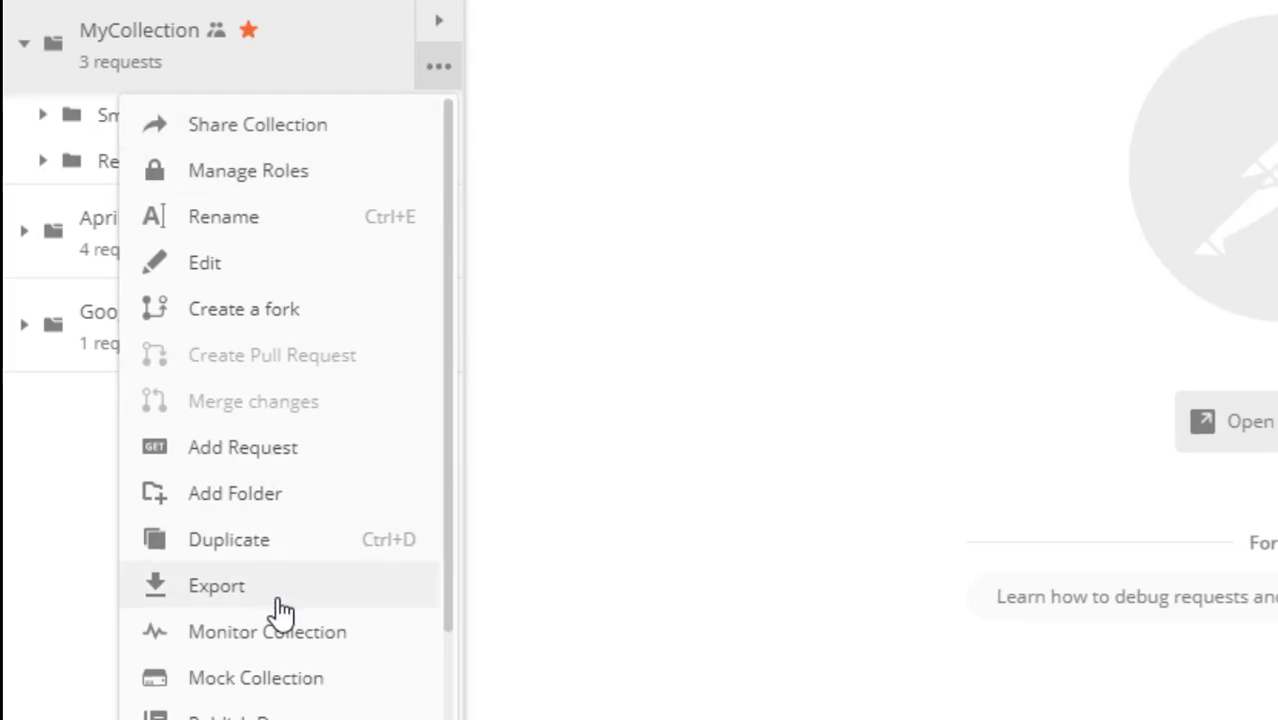
pyautogui.click(279, 590)
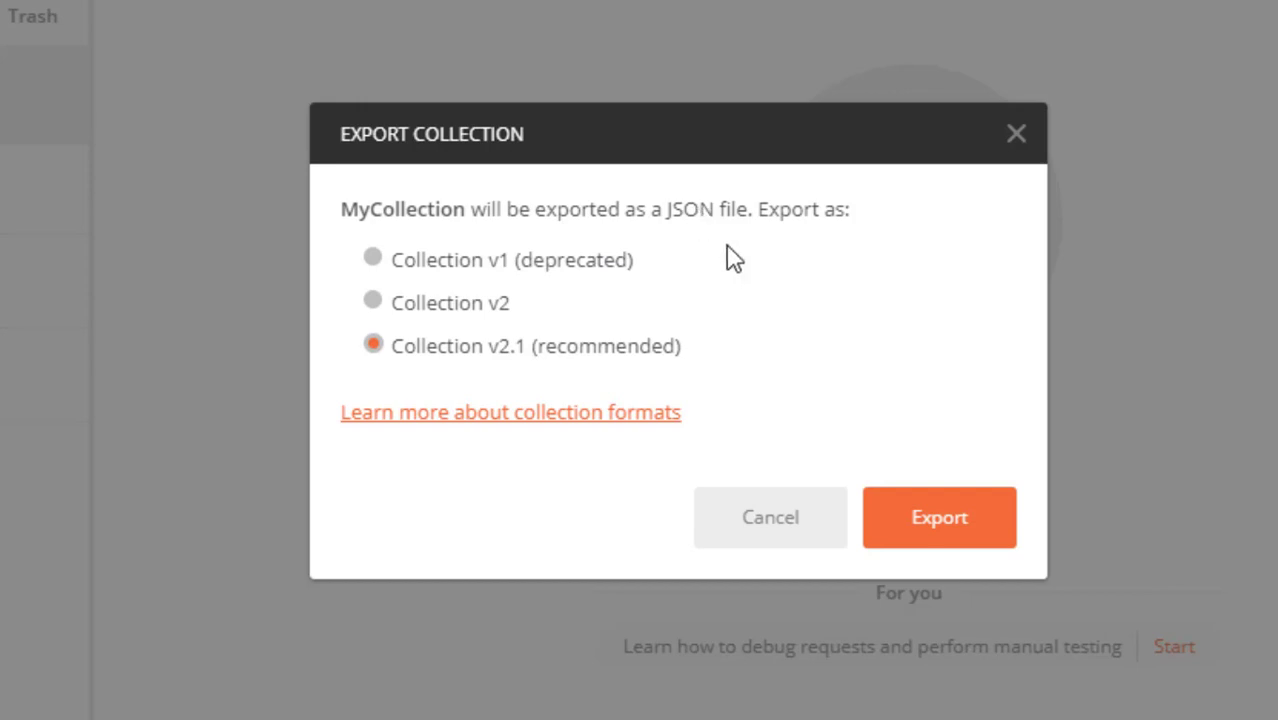
pyautogui.moveTo(652, 210); pyautogui.dragTo(769, 212)
pyautogui.click(822, 380)
pyautogui.click(918, 520)
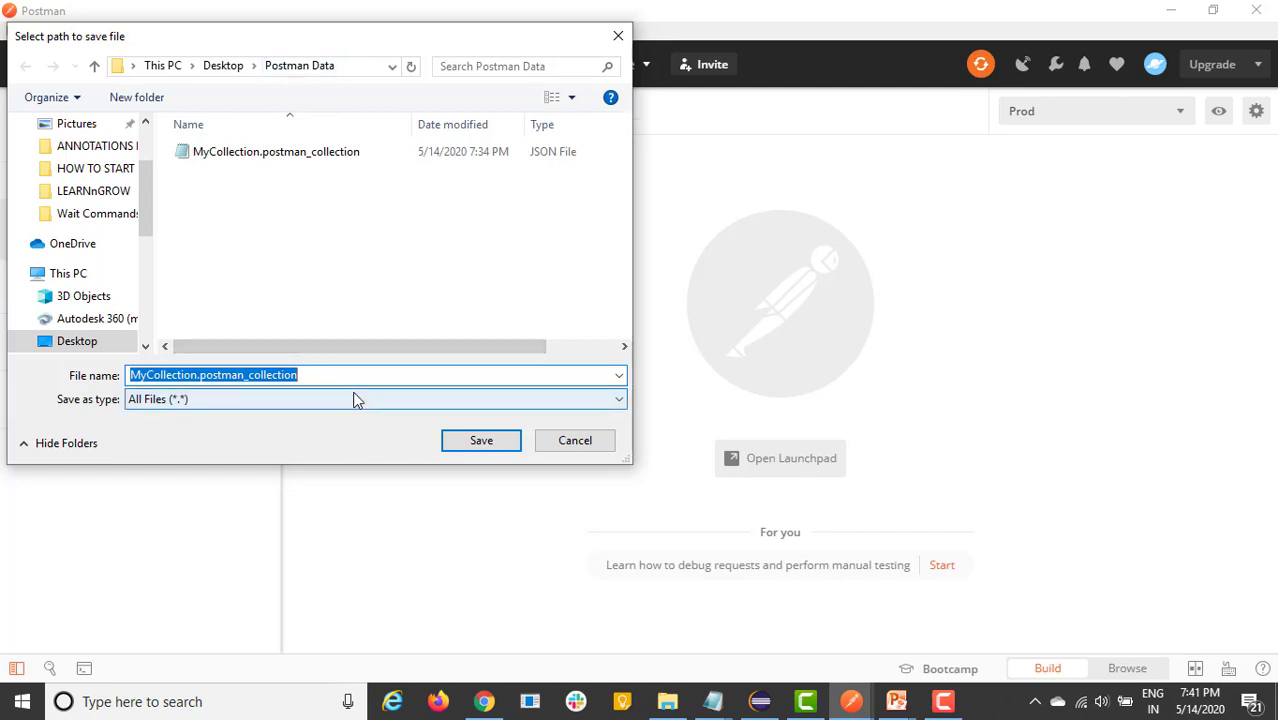
pyautogui.click(479, 440)
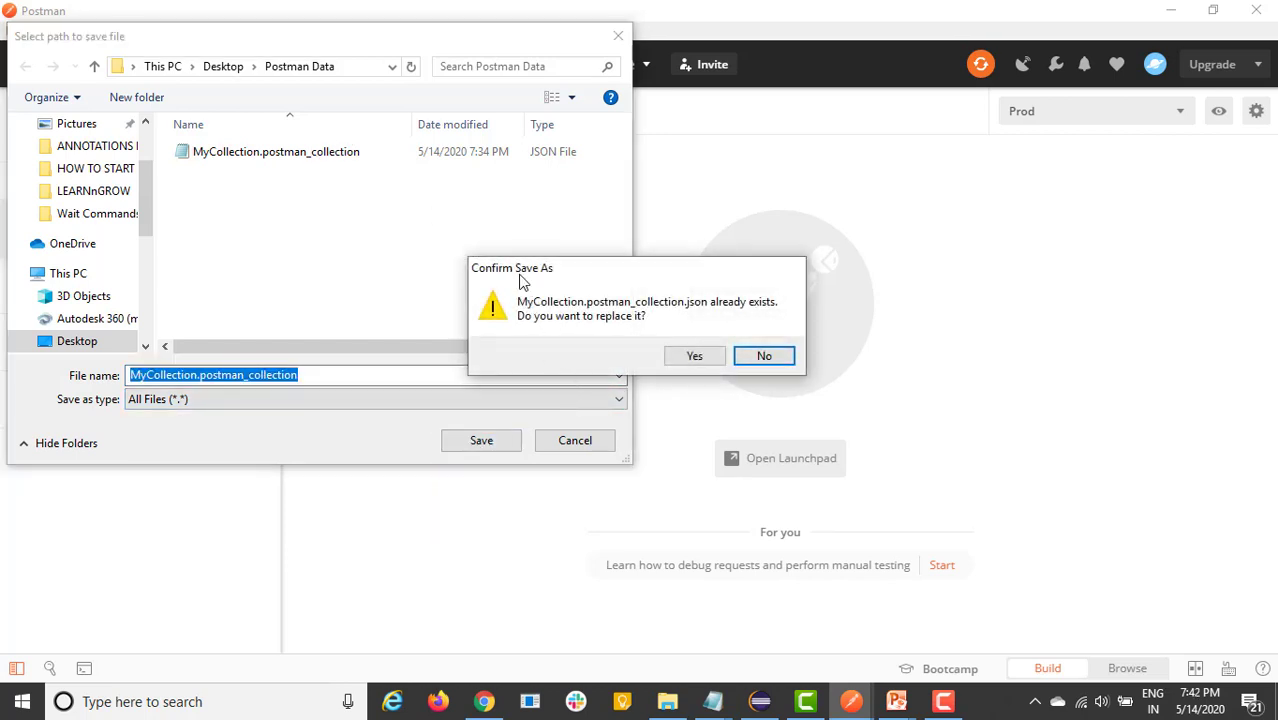
pyautogui.click(694, 356)
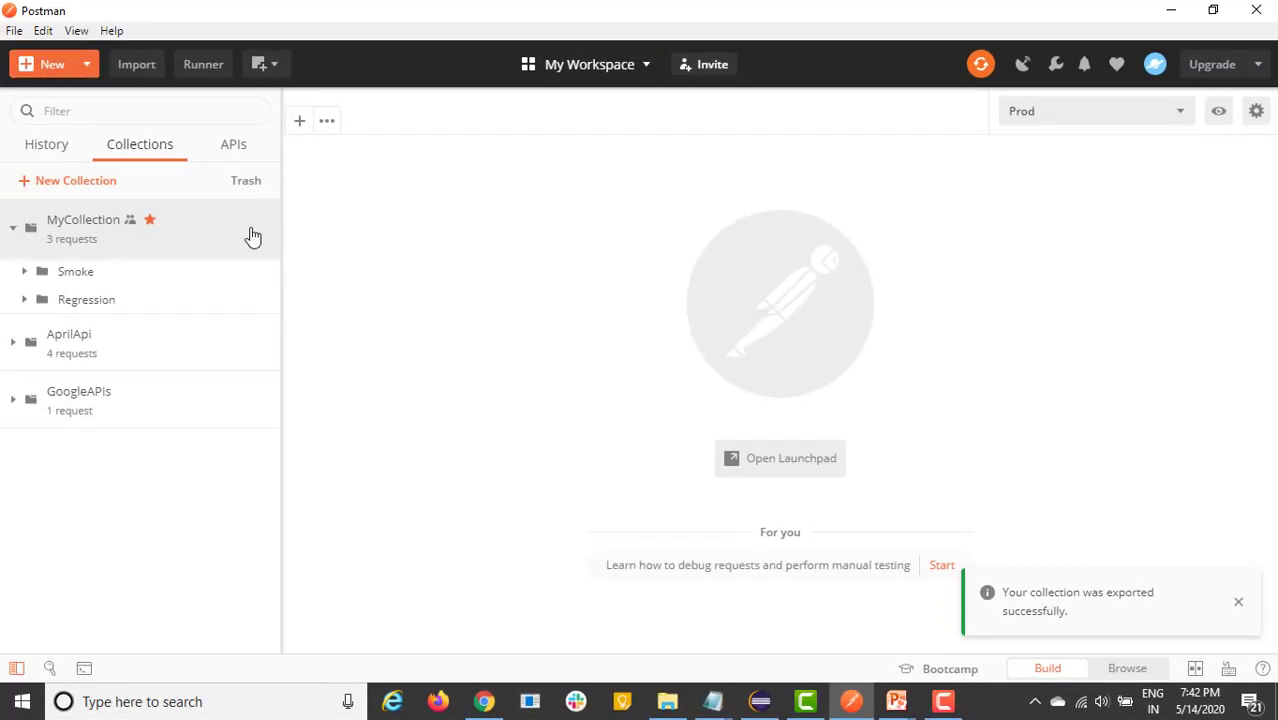
# Delete MyCollection from the workspace.
pyautogui.click(263, 244)
pyautogui.scroll(-1, 185, 600)
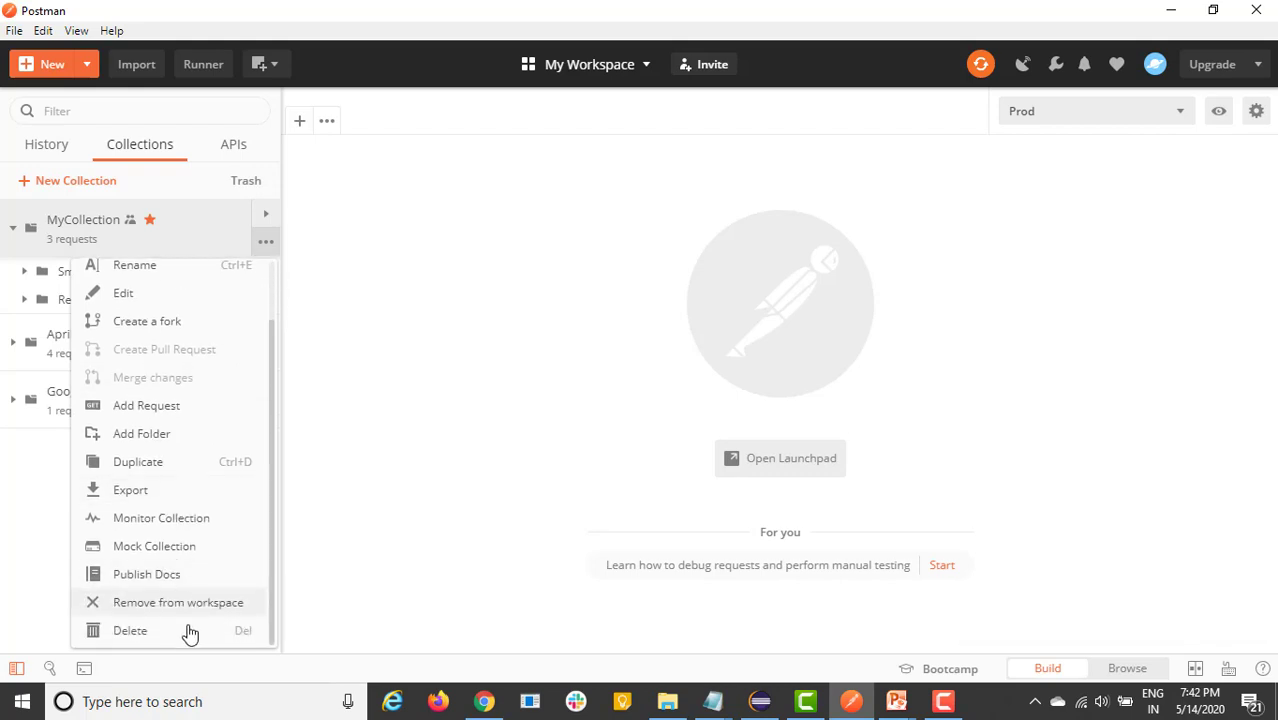
pyautogui.click(190, 631)
pyautogui.click(813, 504)
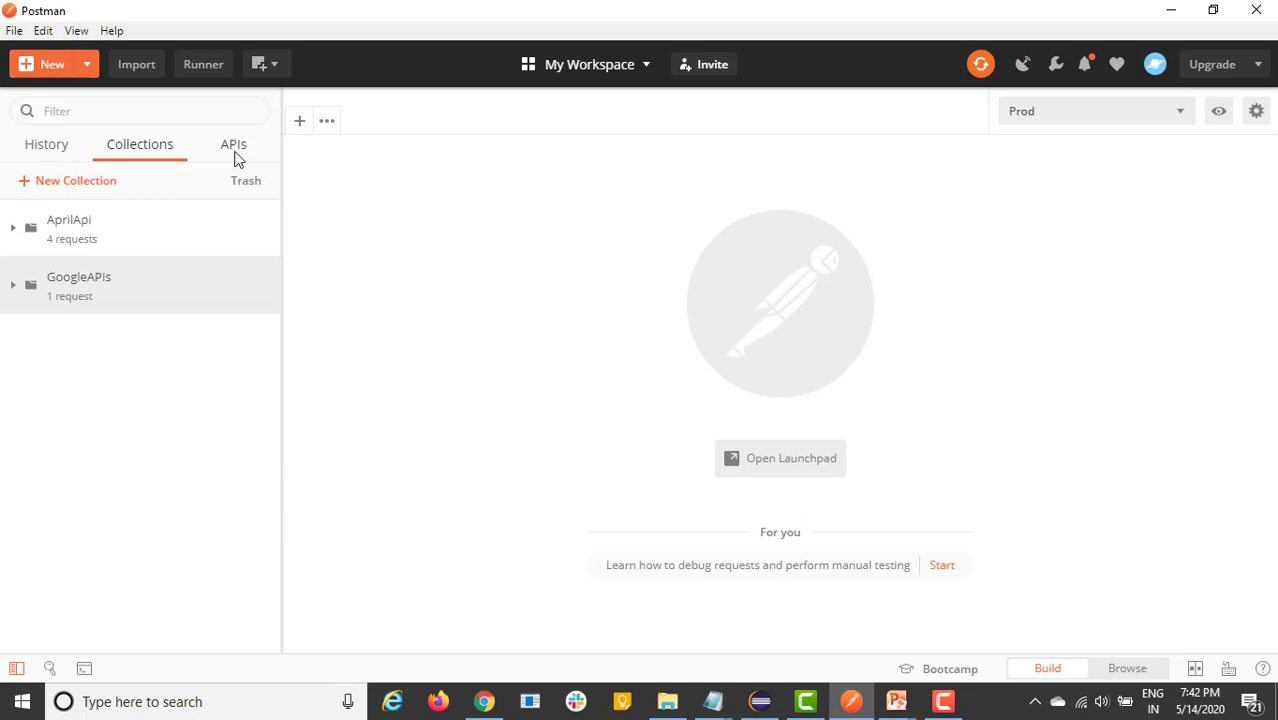
# Import MyCollection.postman_collection from the Postman Data folder and mark the imported collection as a favorite.
pyautogui.click(132, 70)
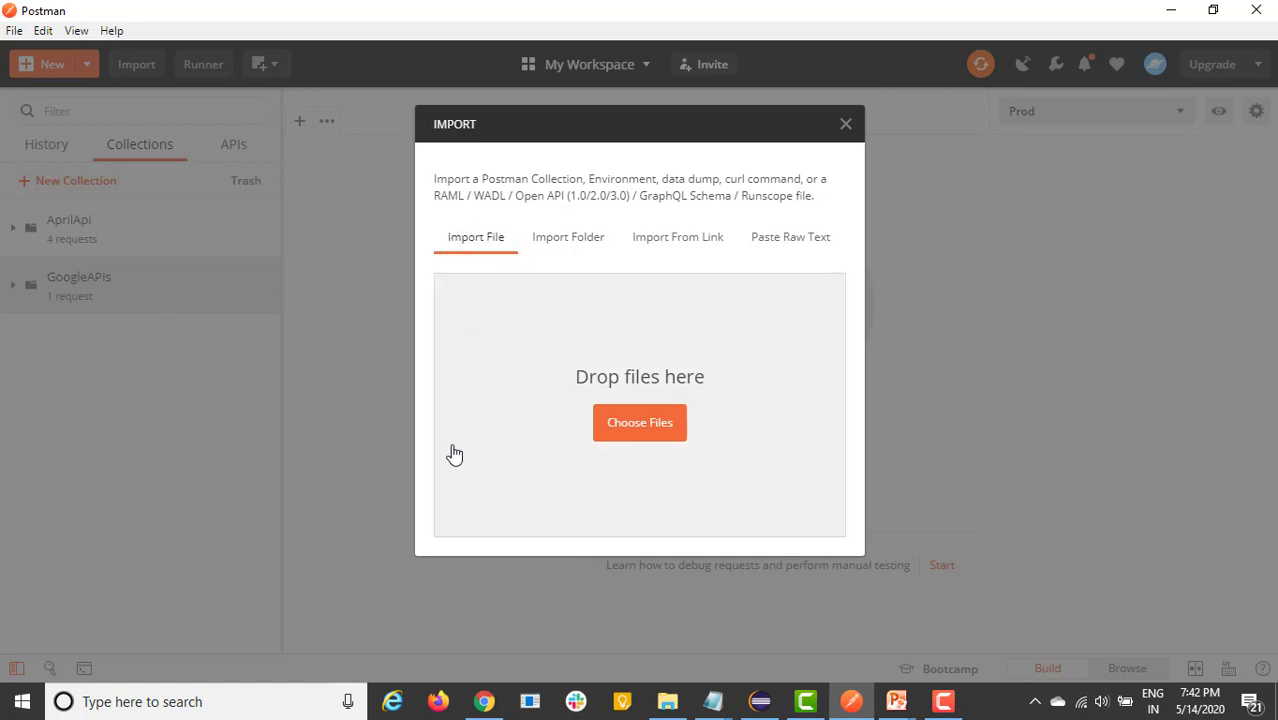
pyautogui.click(630, 432)
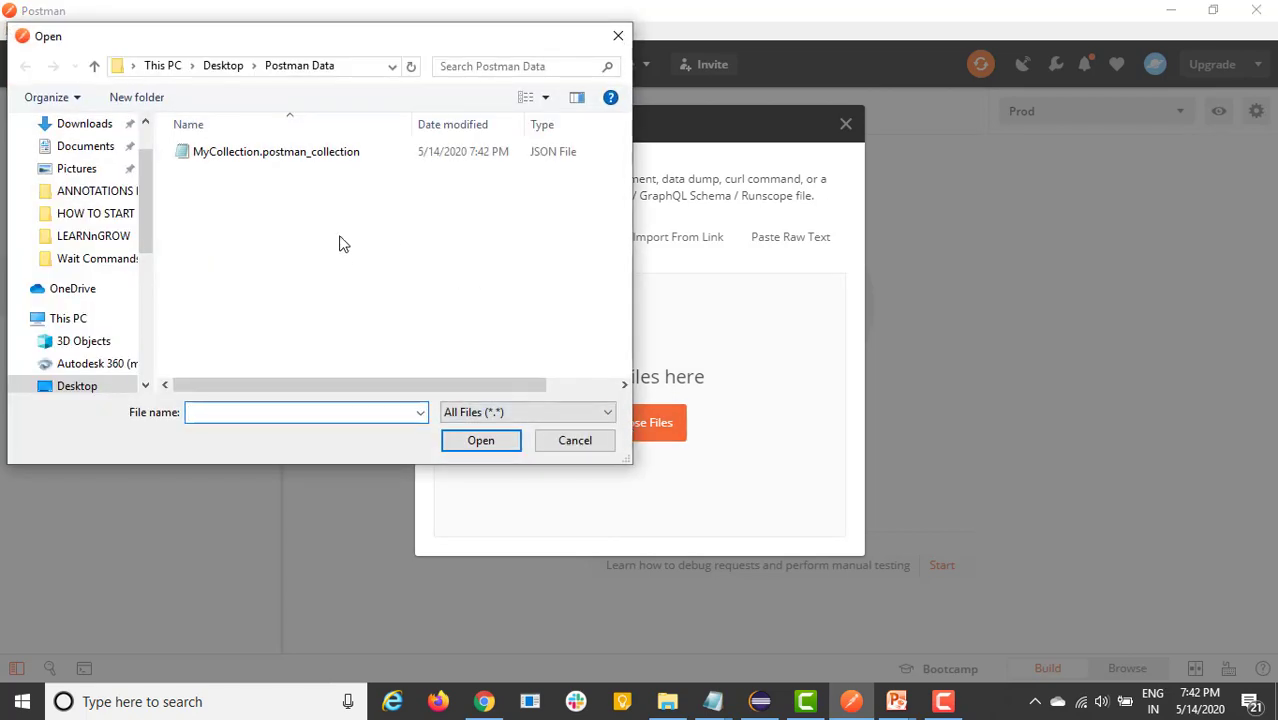
pyautogui.click(283, 158)
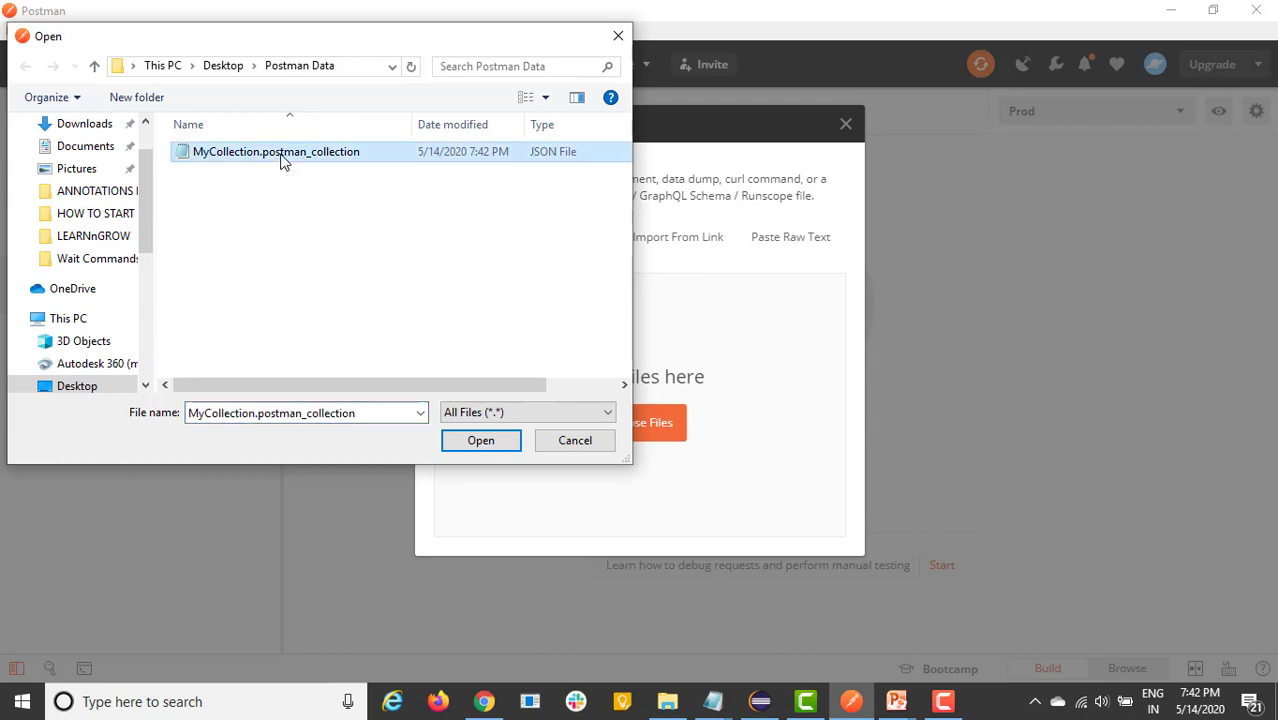
pyautogui.click(473, 441)
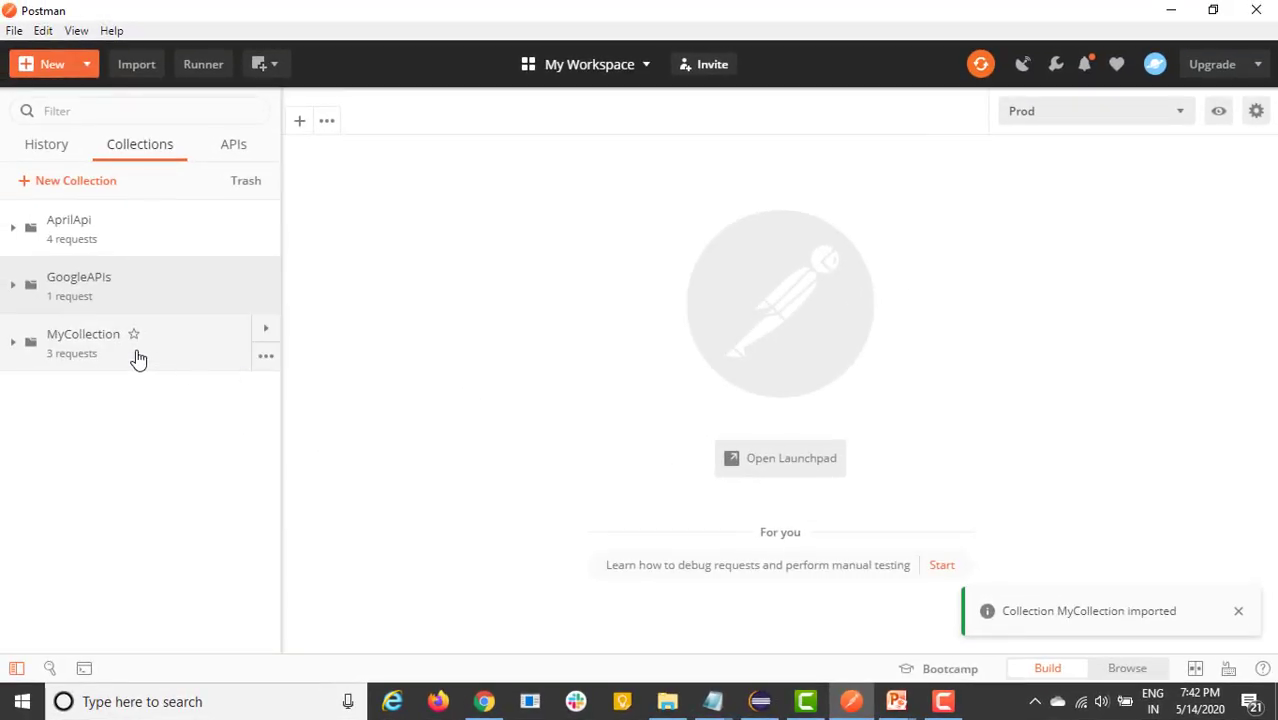
pyautogui.click(136, 356)
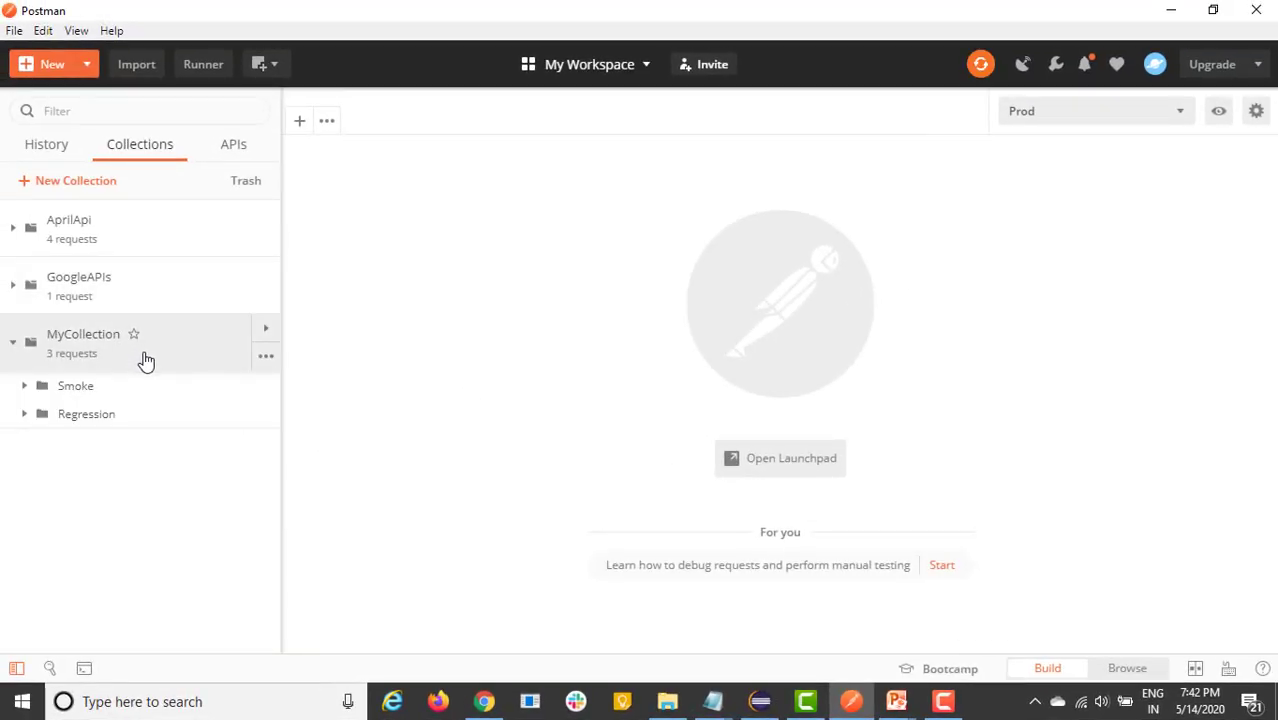
pyautogui.click(133, 335)
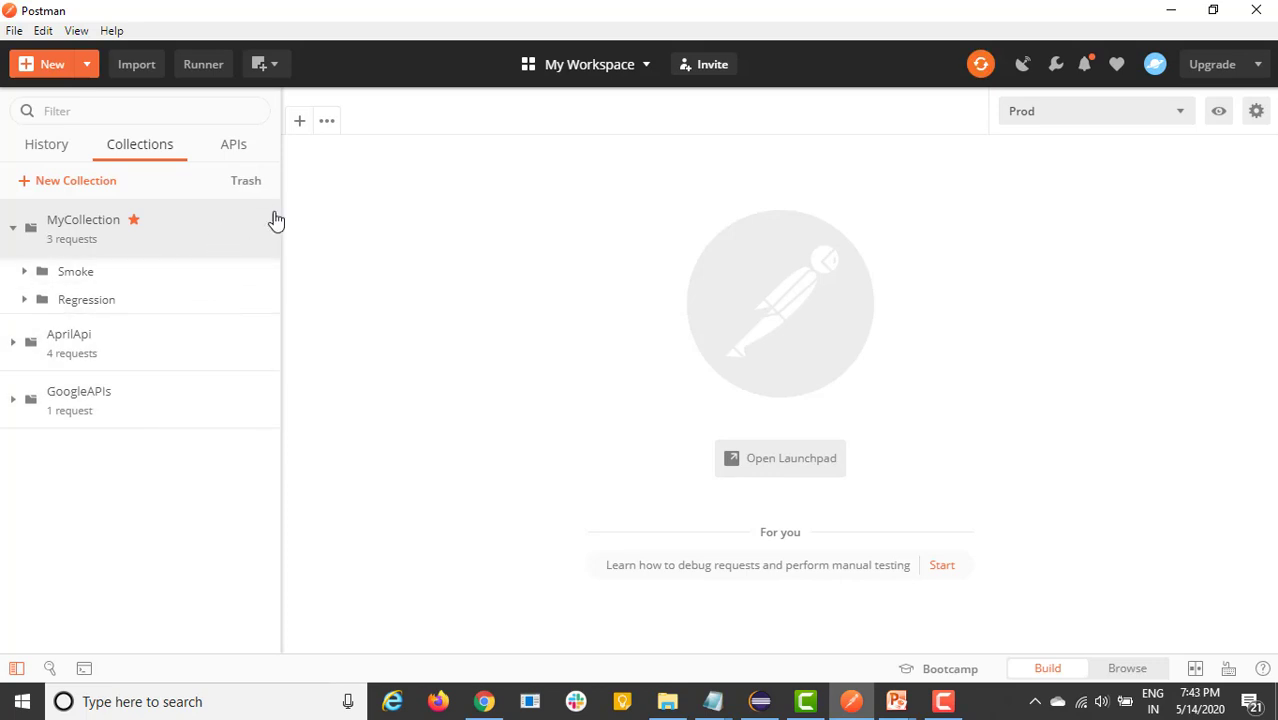
# View MyCollection on the web and examine the documentation of its Smoke and Regression requests, including GetUser and CreateUser.
pyautogui.moveTo(258, 224)
pyautogui.click(263, 222)
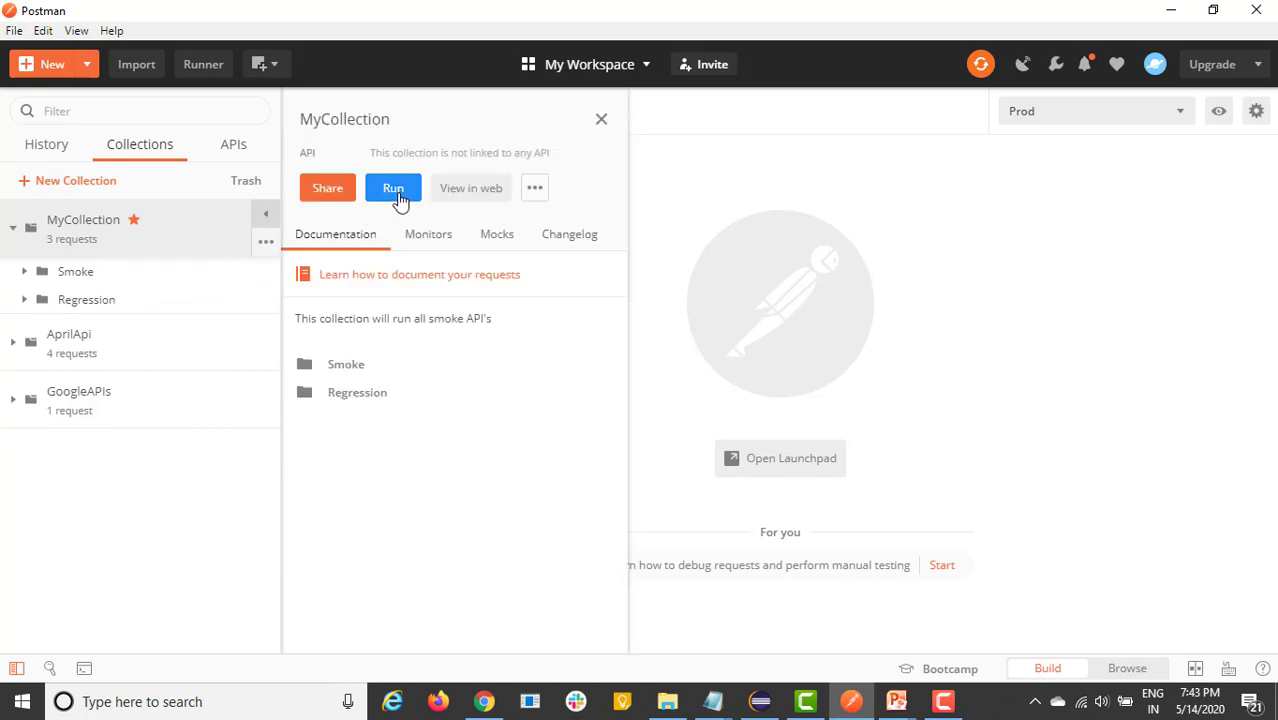
pyautogui.click(468, 190)
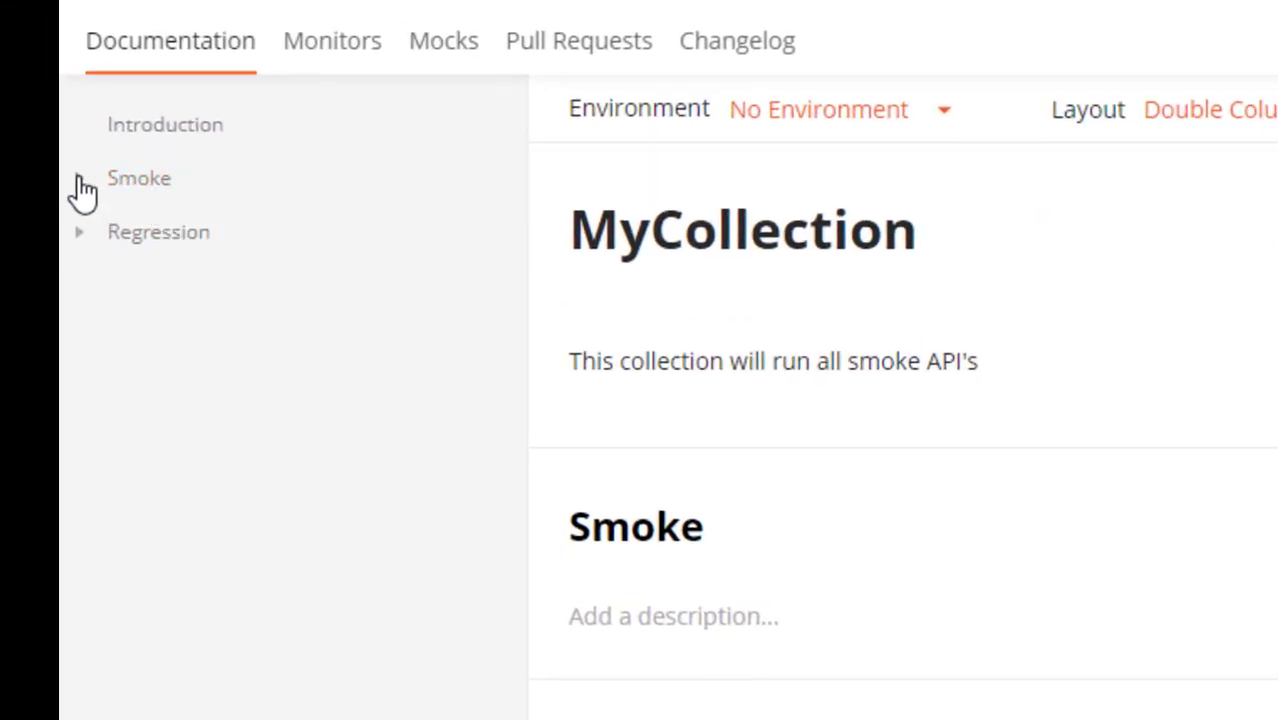
pyautogui.click(79, 178)
pyautogui.click(79, 286)
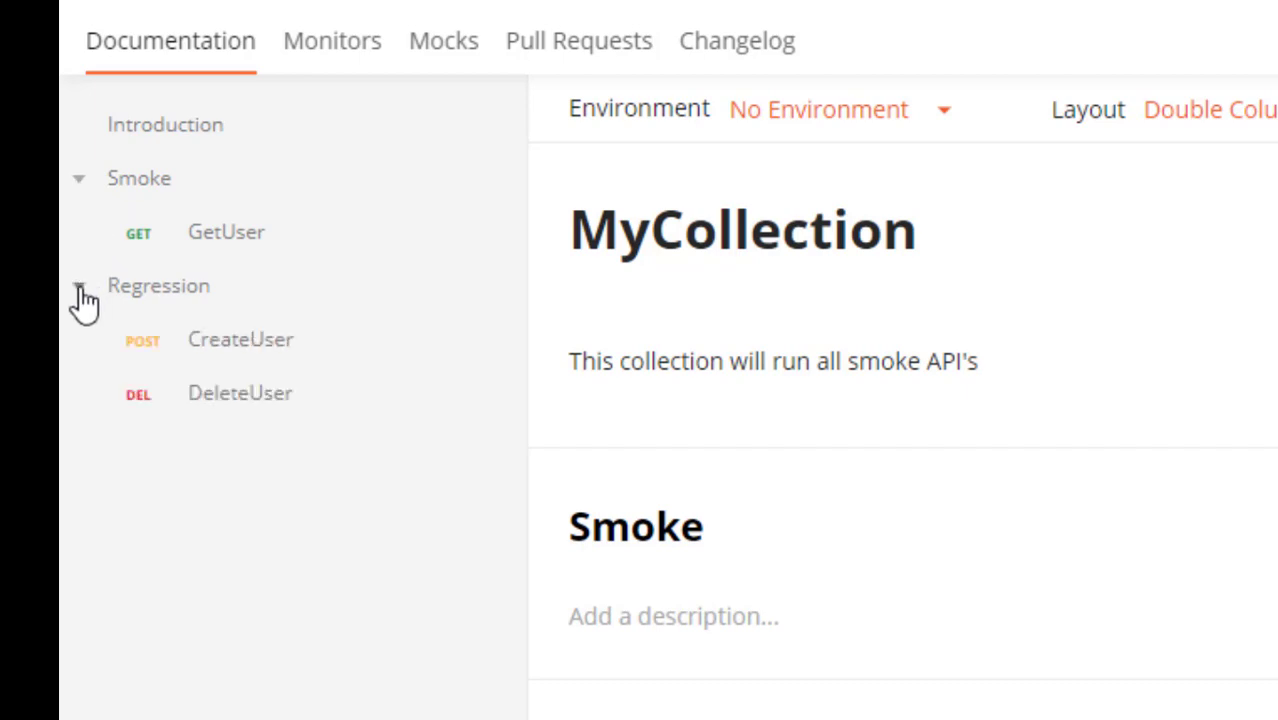
pyautogui.click(238, 250)
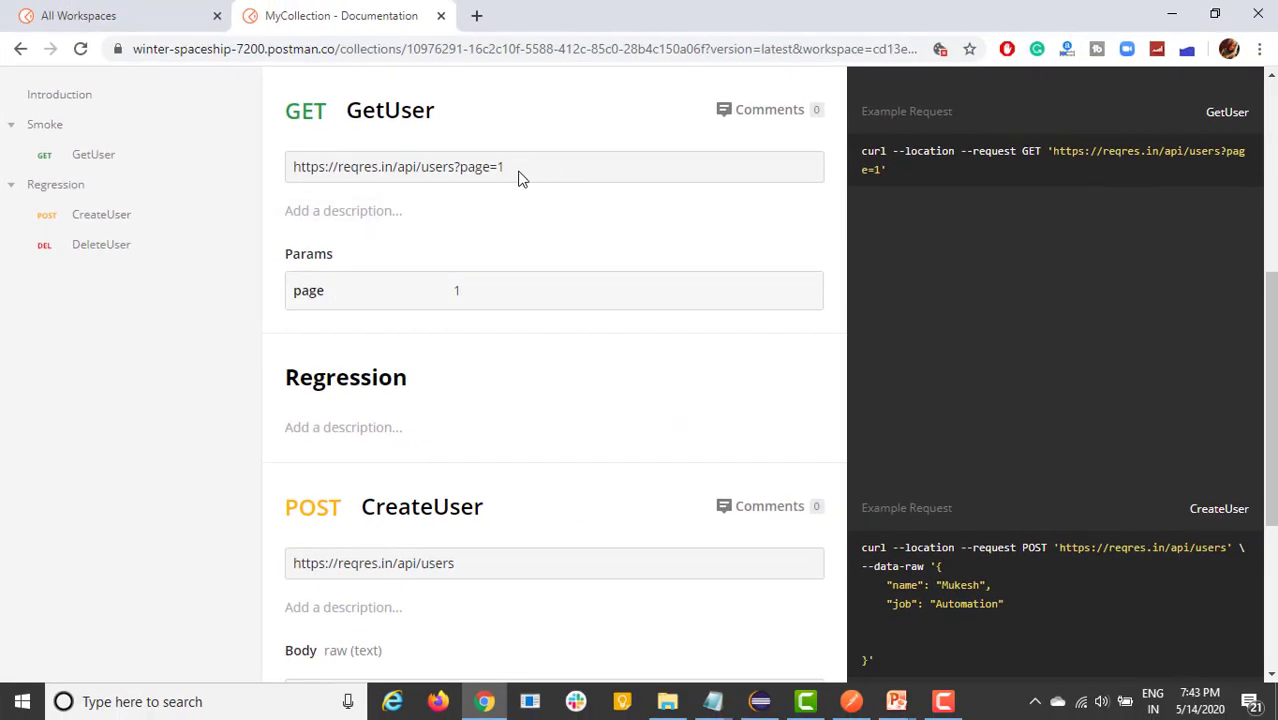
pyautogui.moveTo(518, 177); pyautogui.dragTo(290, 167)
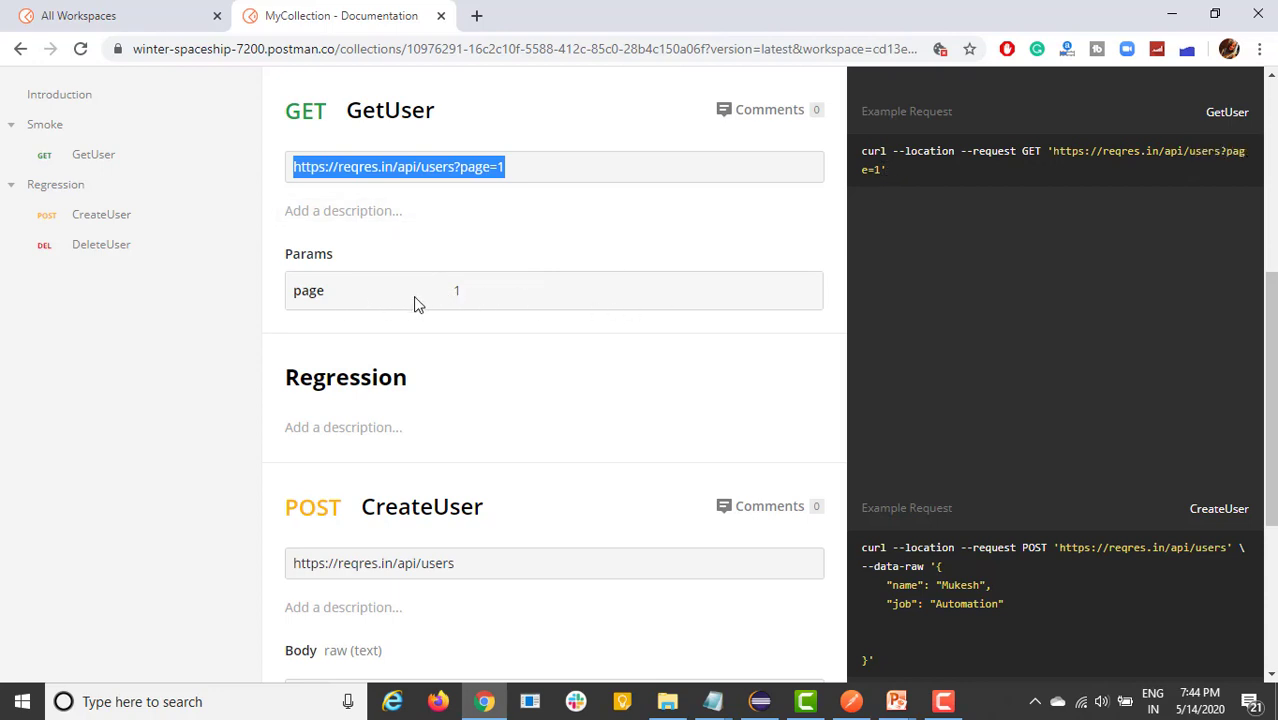
pyautogui.click(95, 218)
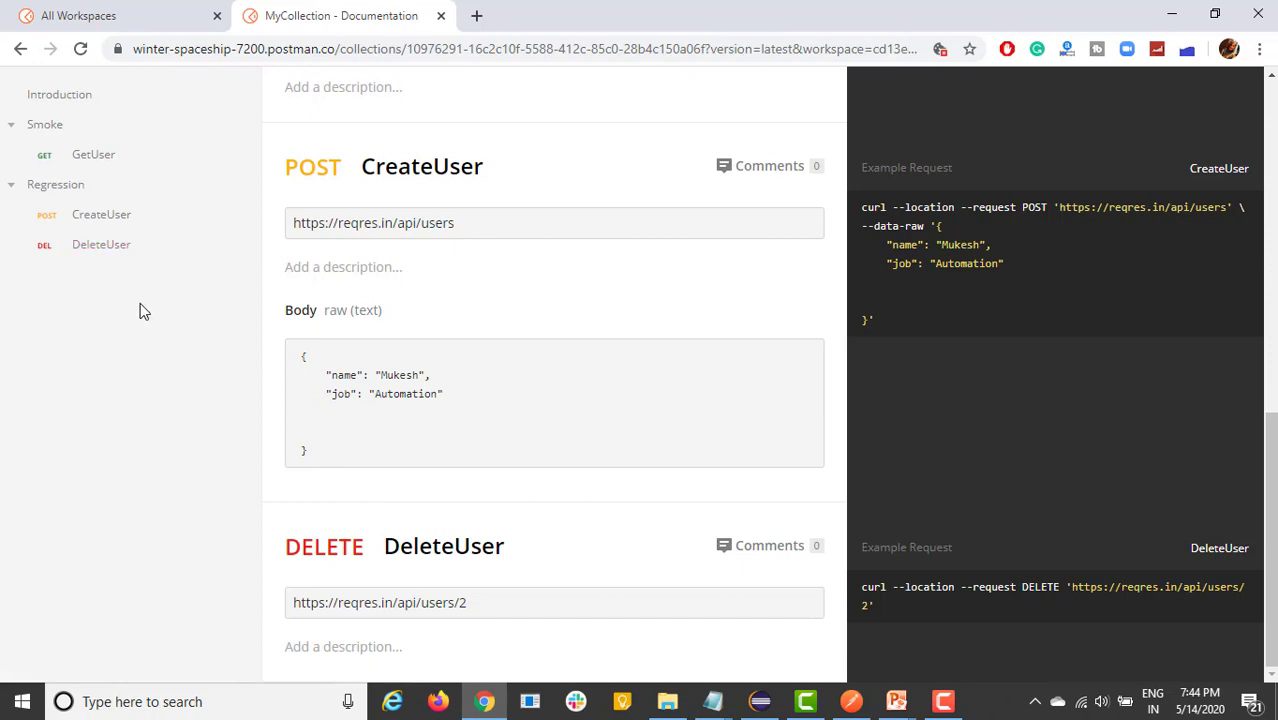
pyautogui.moveTo(1276, 516); pyautogui.dragTo(1275, 178)
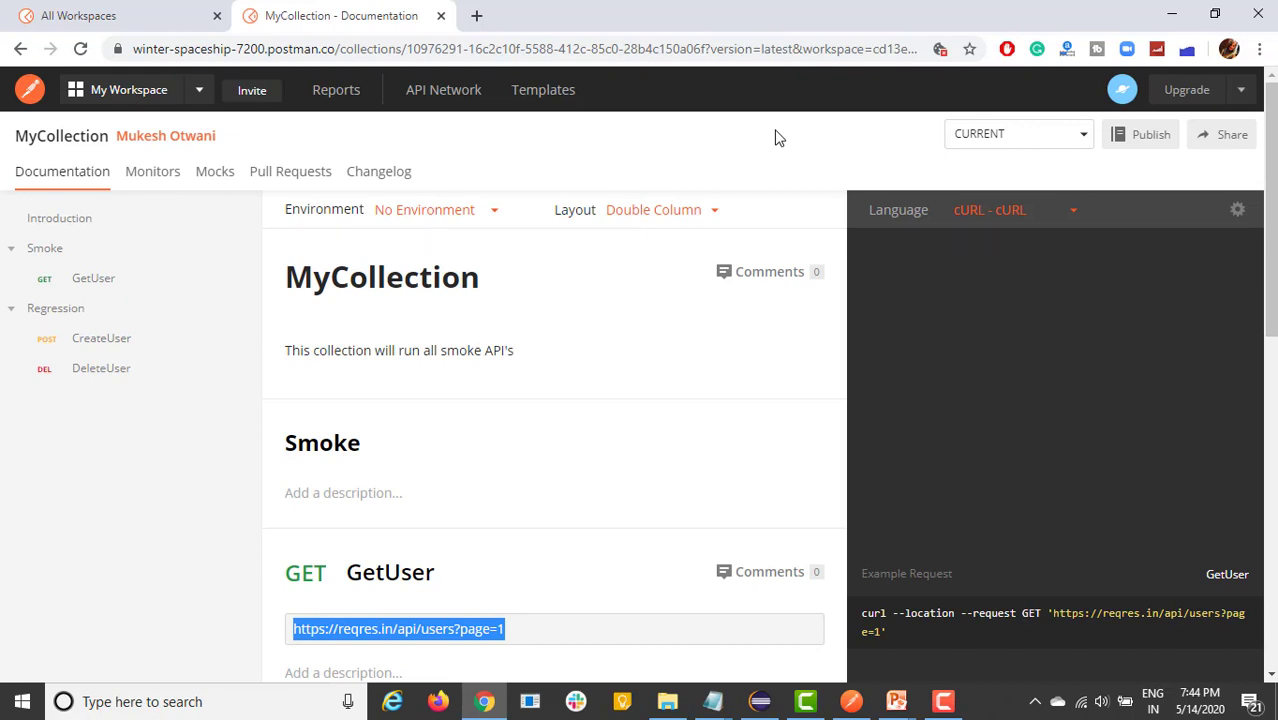
# Review MyCollection's monitors, mocks, pull requests and full changelog on the web, ending back at its documentation.
pyautogui.click(155, 178)
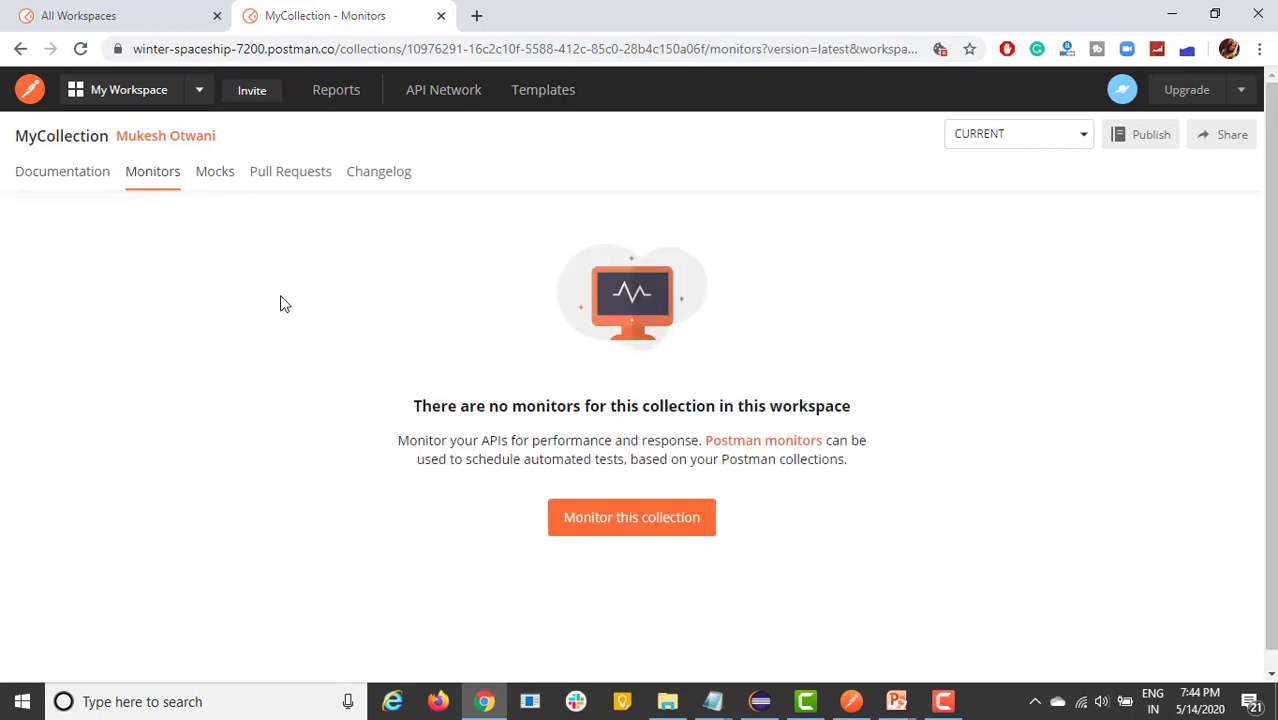
pyautogui.click(216, 186)
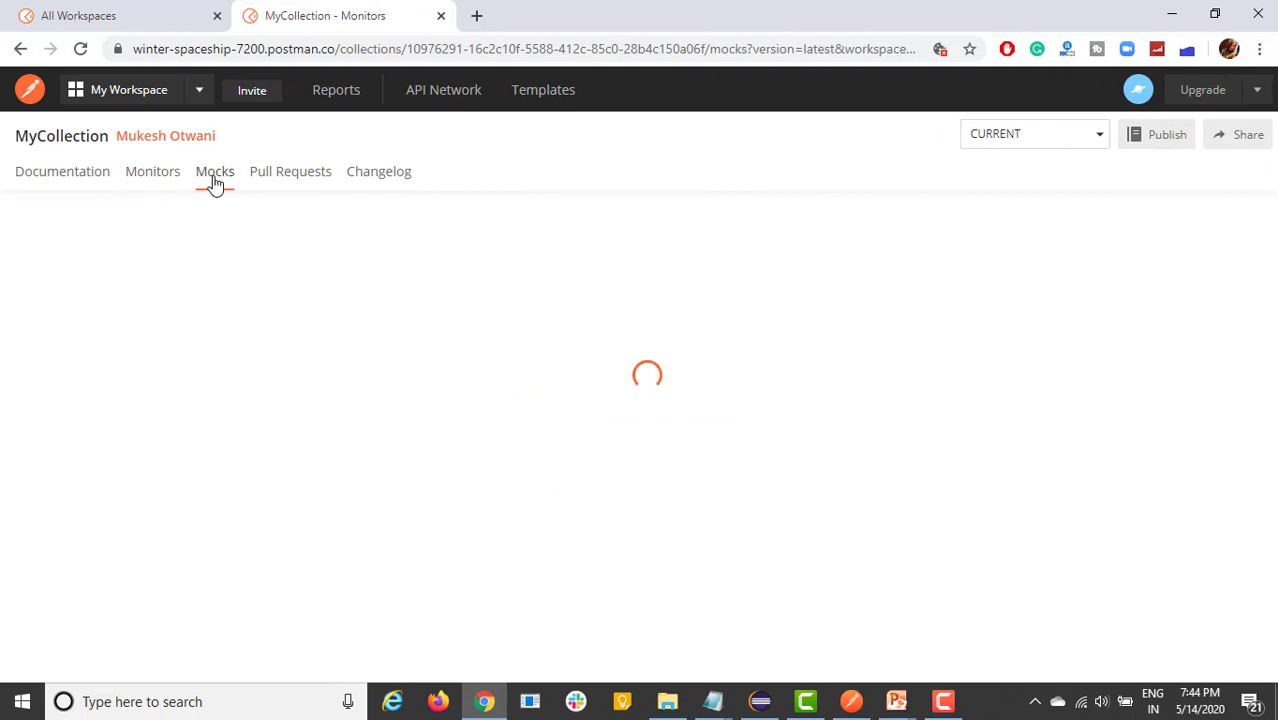
pyautogui.click(288, 178)
pyautogui.click(385, 183)
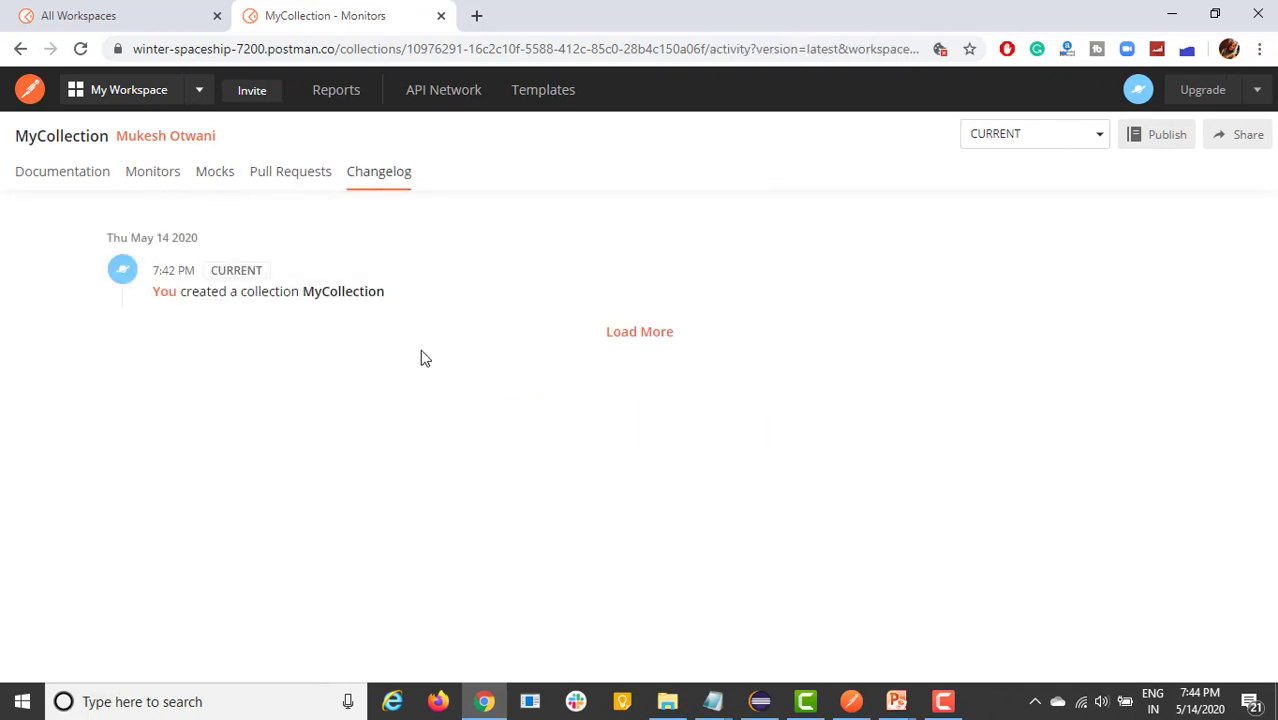
pyautogui.moveTo(197, 288)
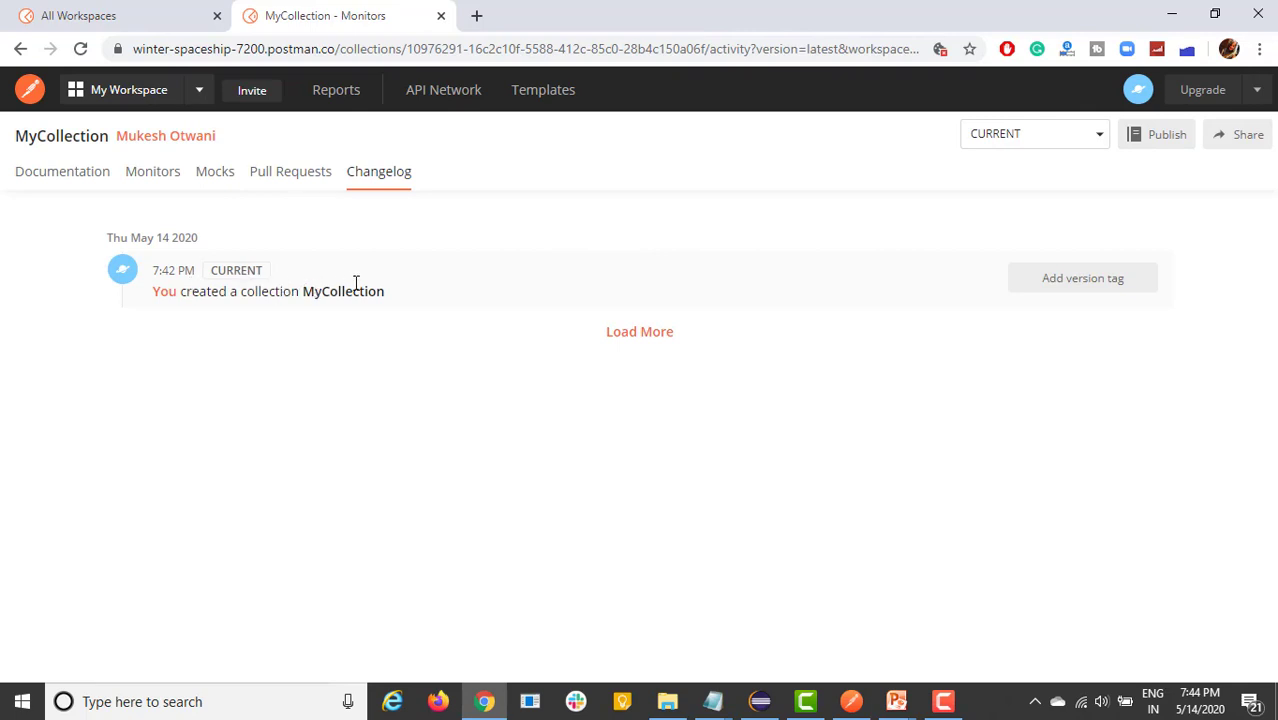
pyautogui.click(606, 334)
pyautogui.click(80, 177)
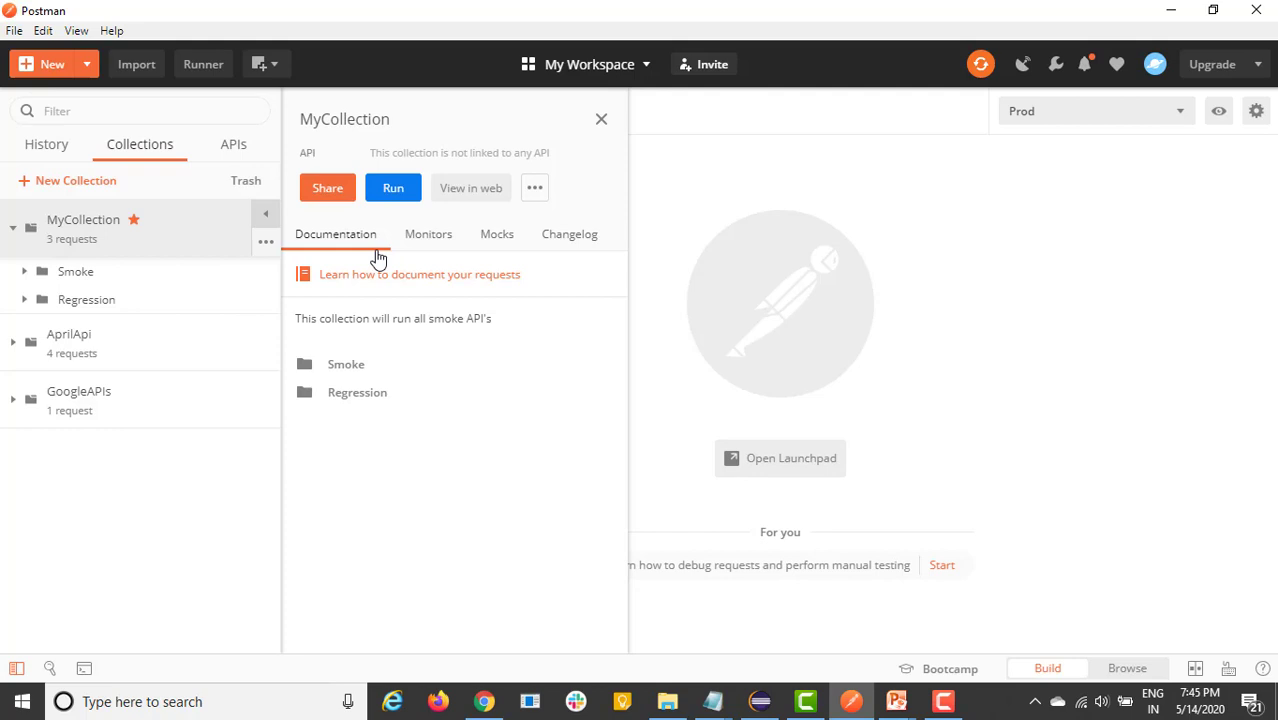
# Switch to the Postman desktop app and open MyCollection in a maximized Collection Runner window.
pyautogui.hotkey('alt', 'Tab')
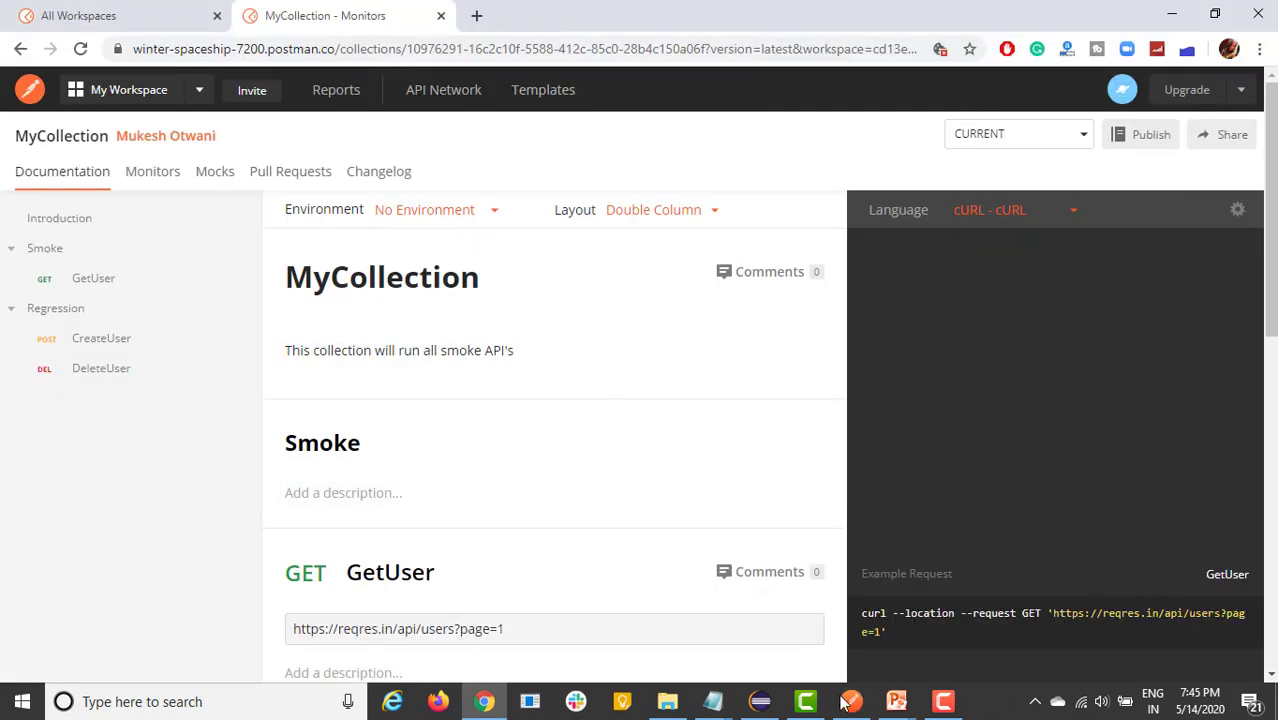
pyautogui.click(846, 703)
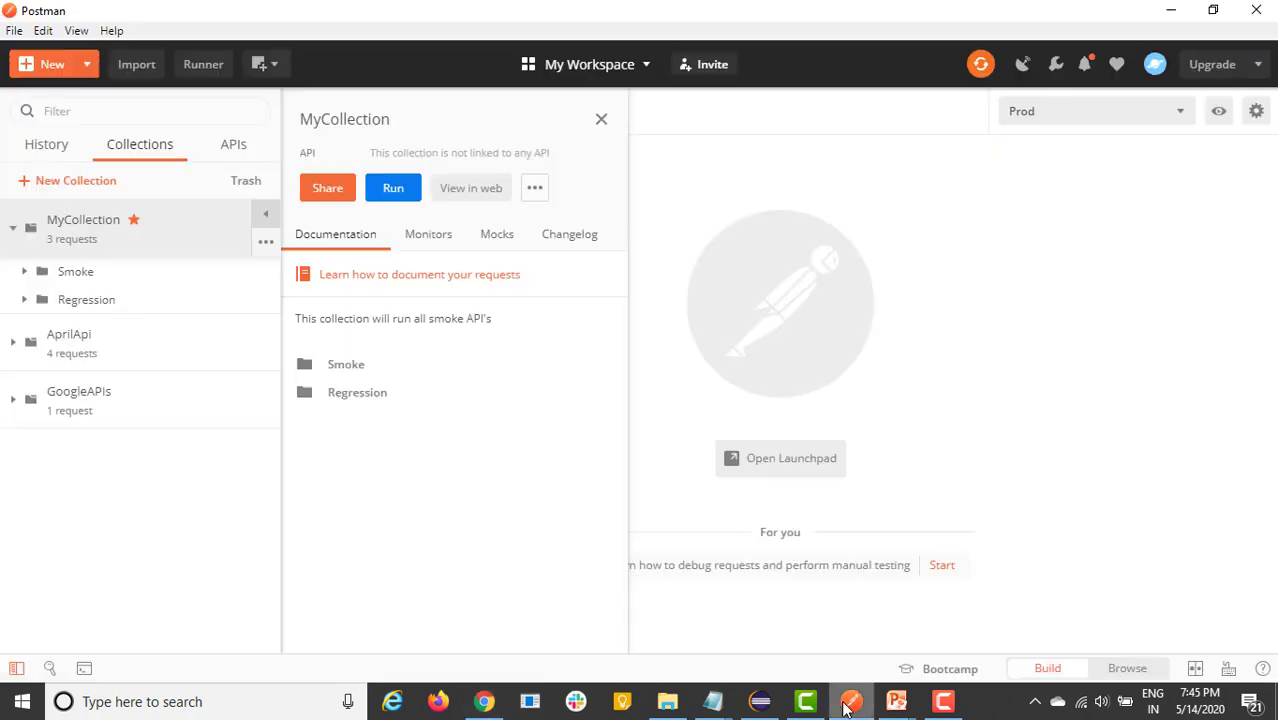
pyautogui.click(395, 190)
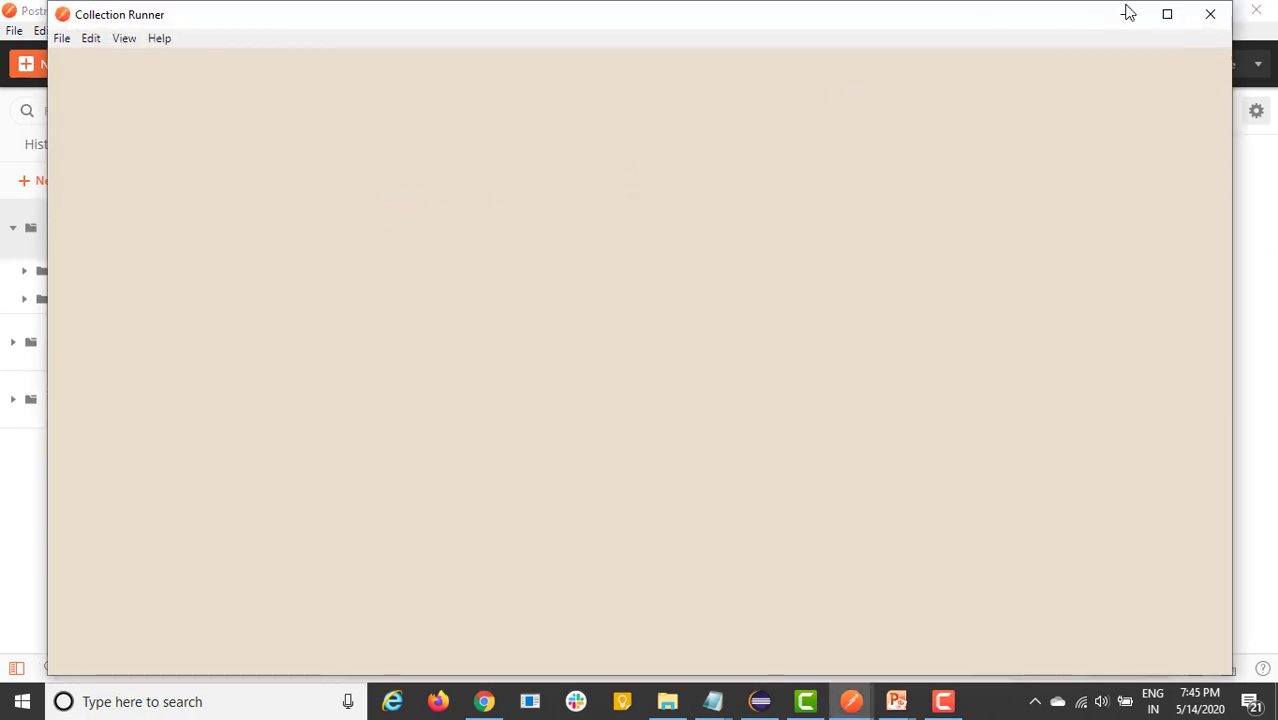
pyautogui.click(1167, 14)
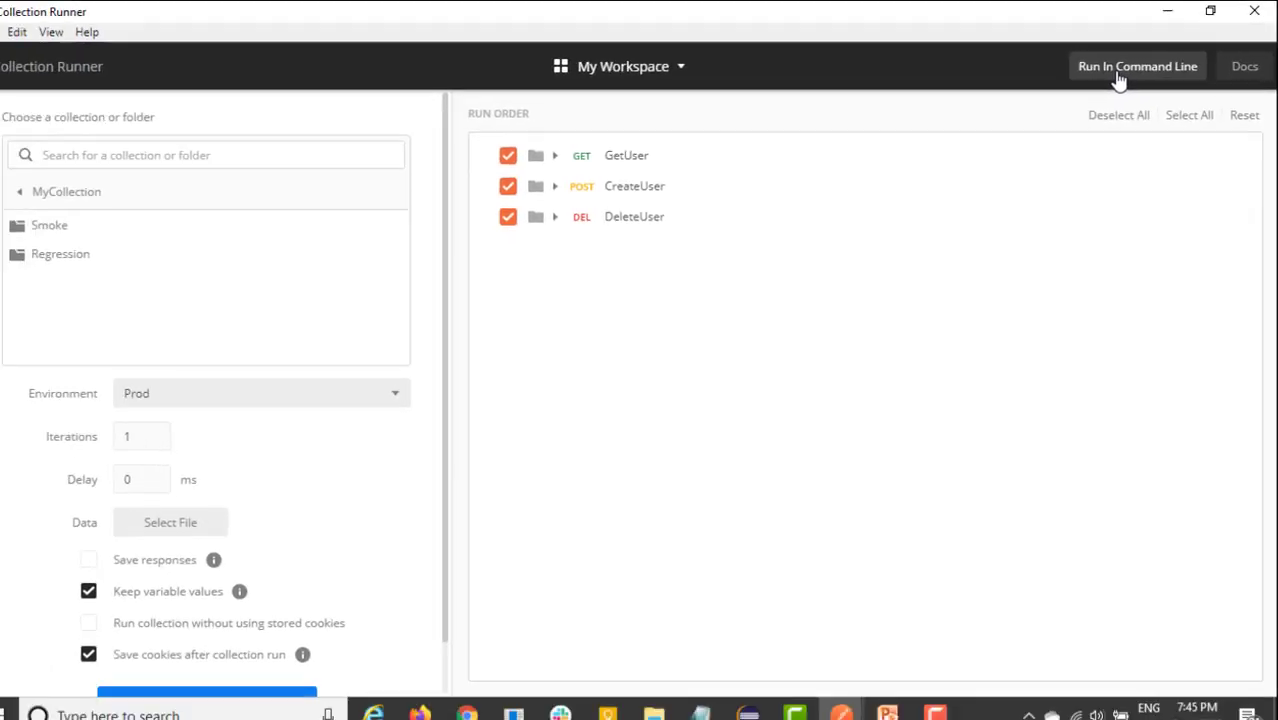
# Open the Newman npm page for running collections from the command line, accept its cookies, skim the readme and close the page.
pyautogui.click(1122, 66)
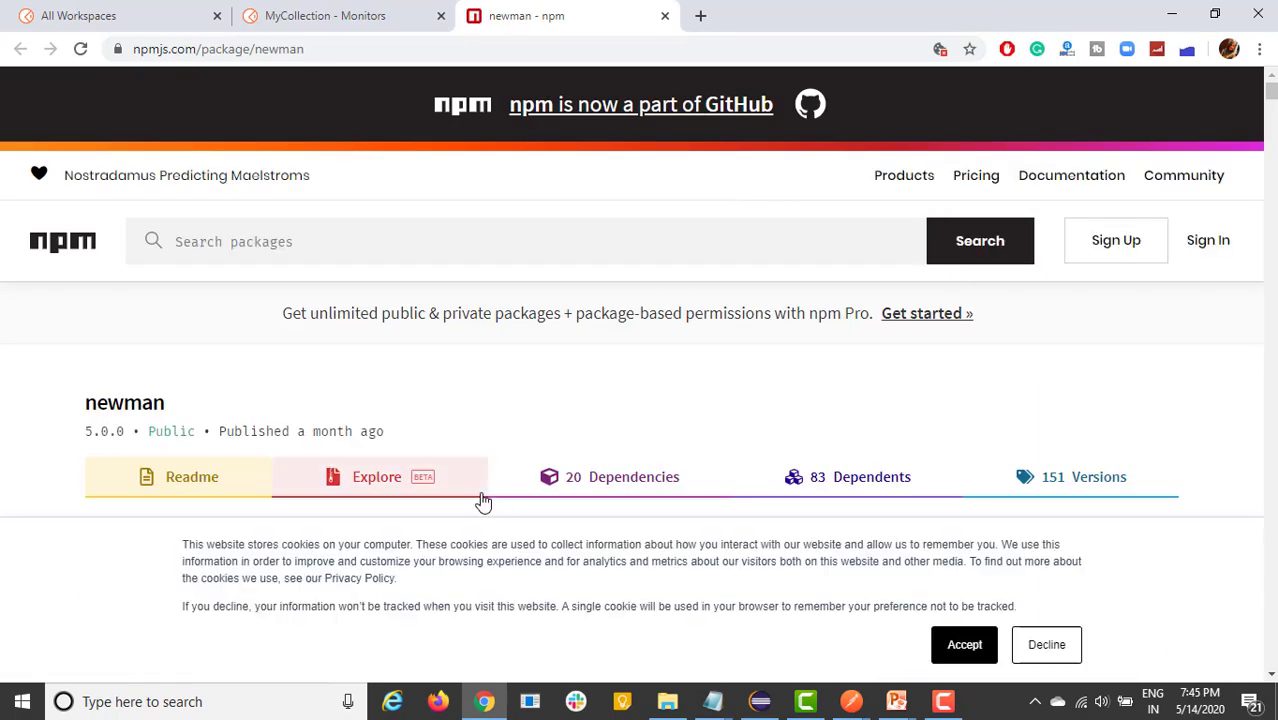
pyautogui.scroll(-3, 482, 602)
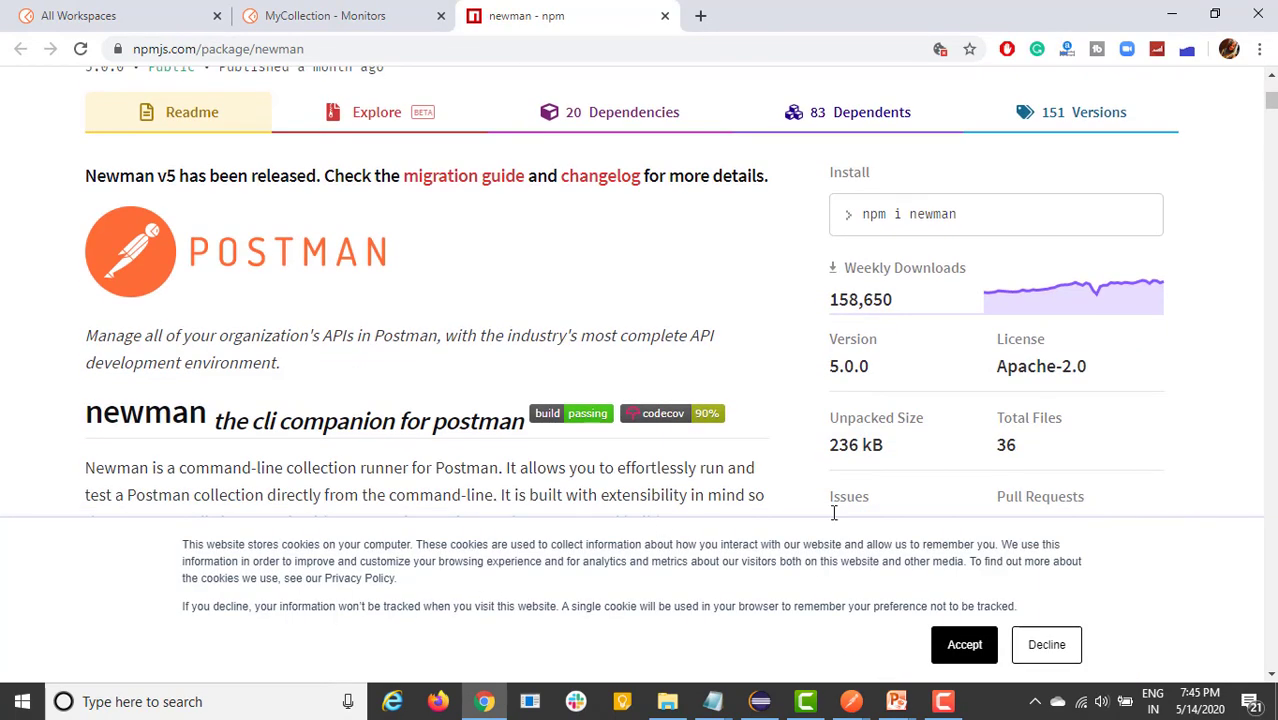
pyautogui.click(968, 646)
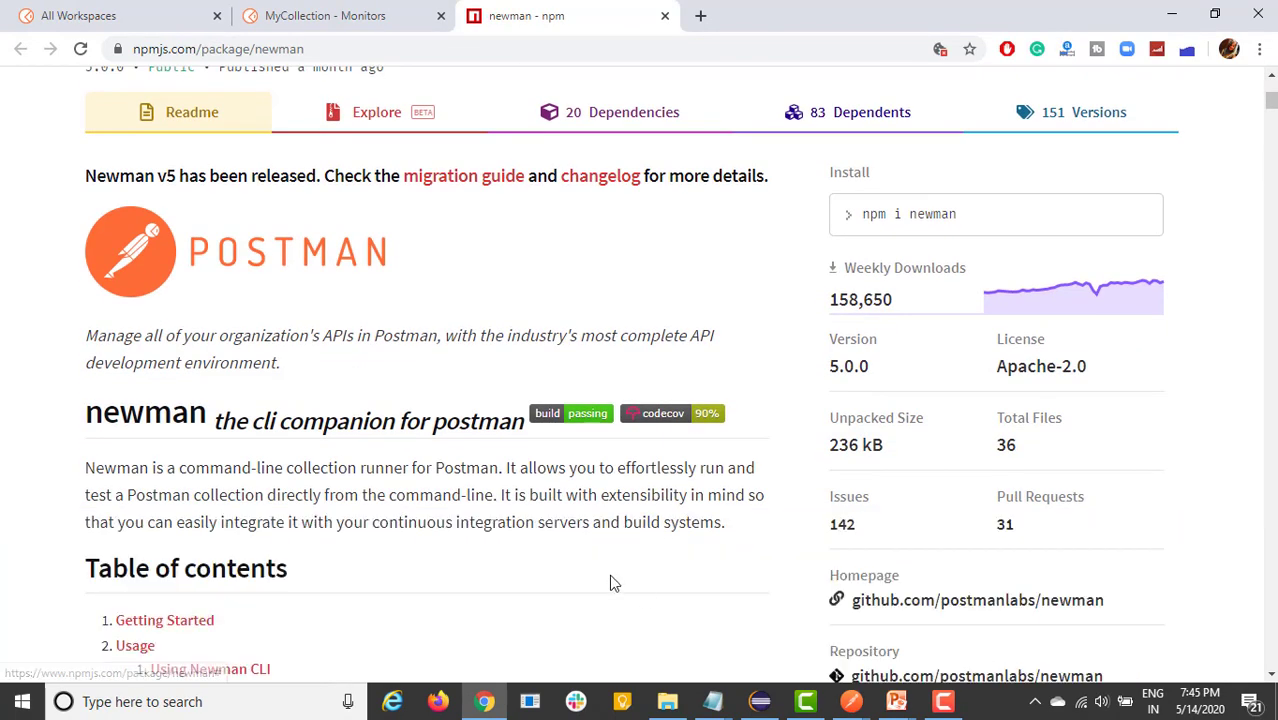
pyautogui.scroll(-3, 430, 605)
pyautogui.scroll(3, 430, 605)
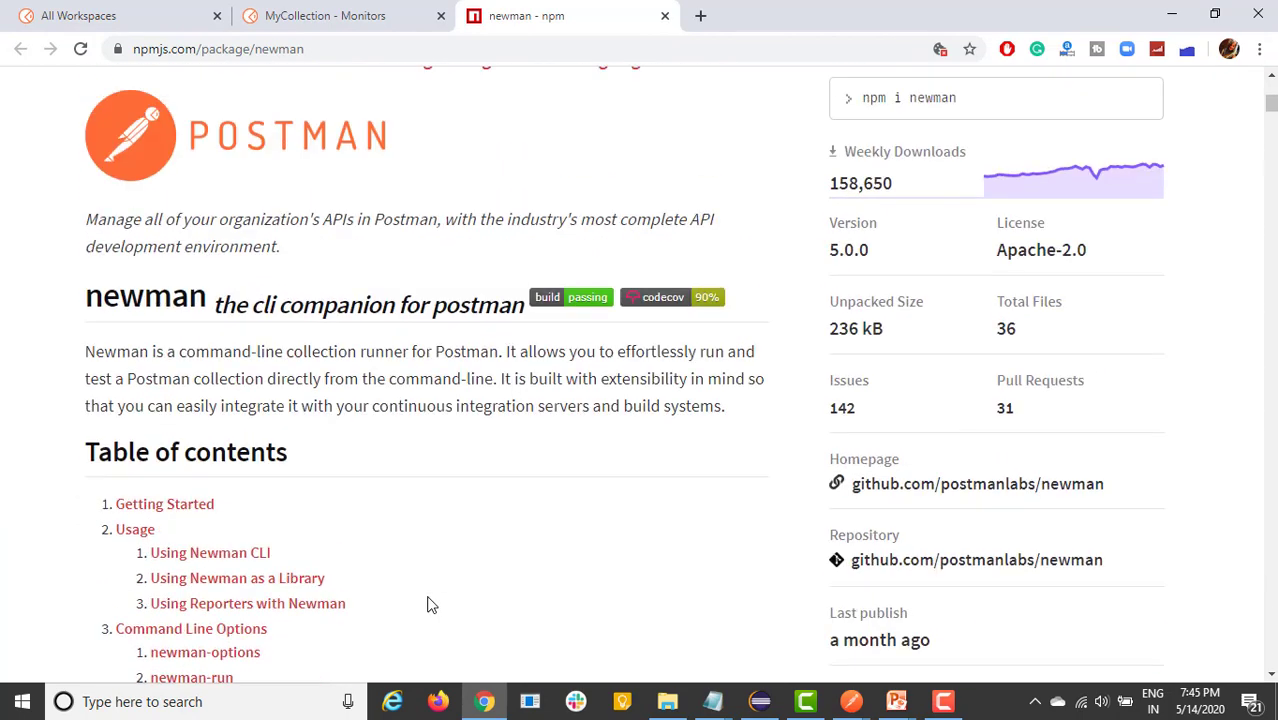
pyautogui.scroll(3, 497, 455)
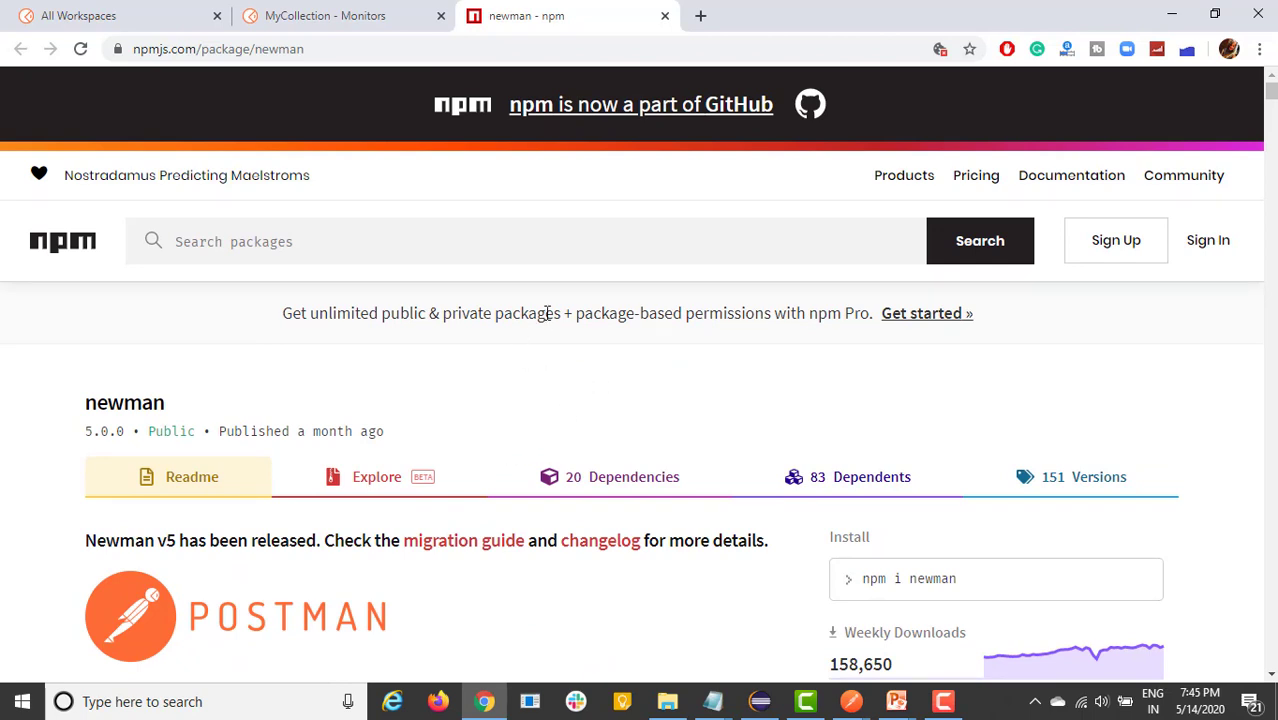
pyautogui.click(665, 16)
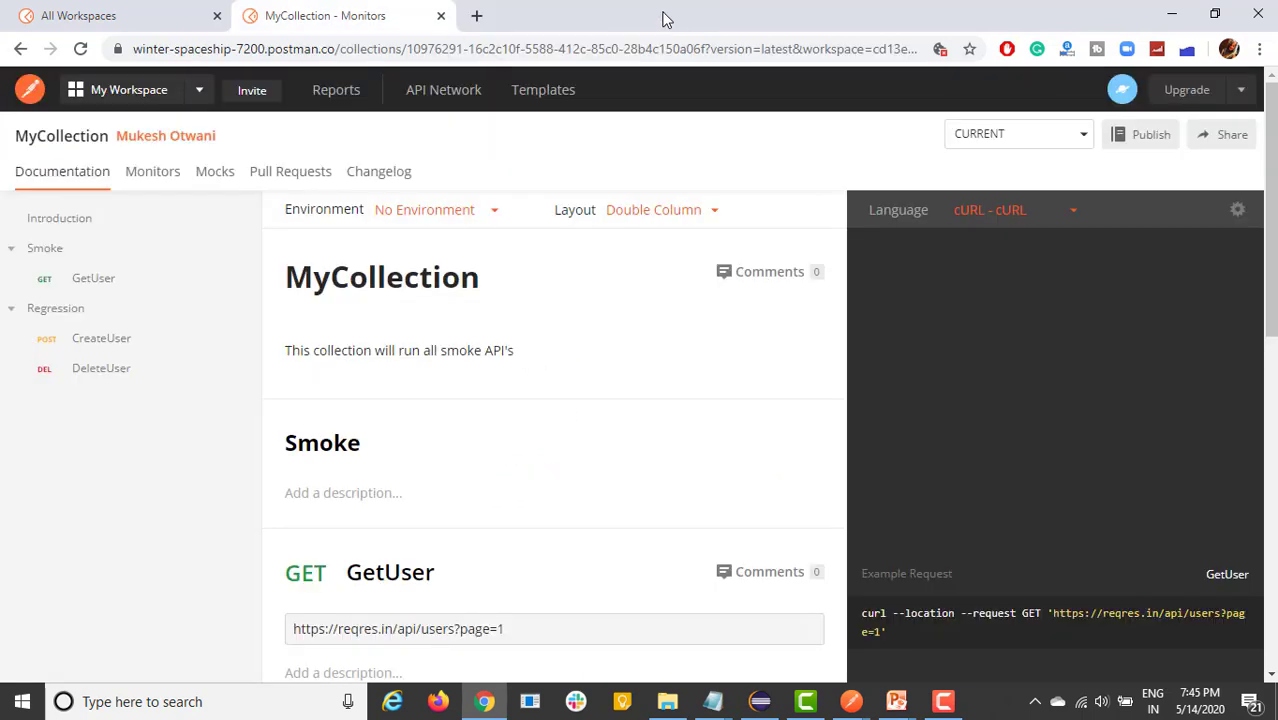
# Switch from the browser to Postman and close the Collection Runner window.
pyautogui.hotkey('alt', 'Tab')
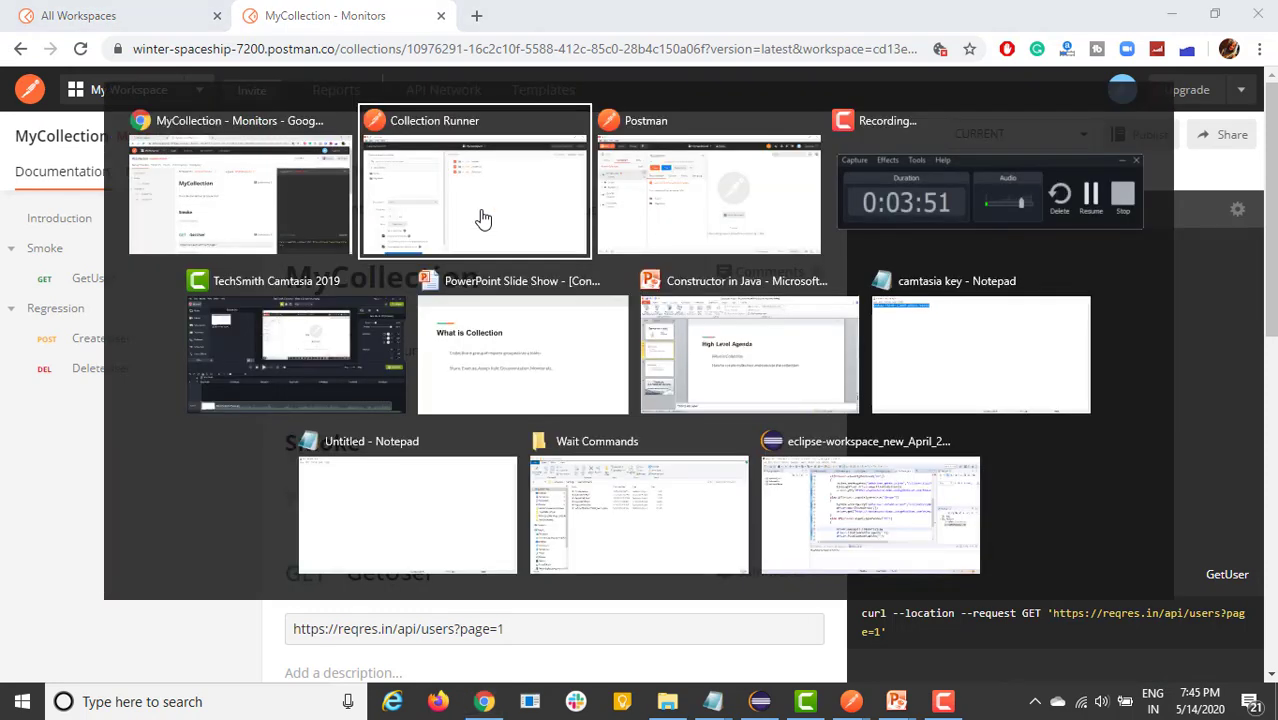
pyautogui.hotkey('alt', 'Tab')
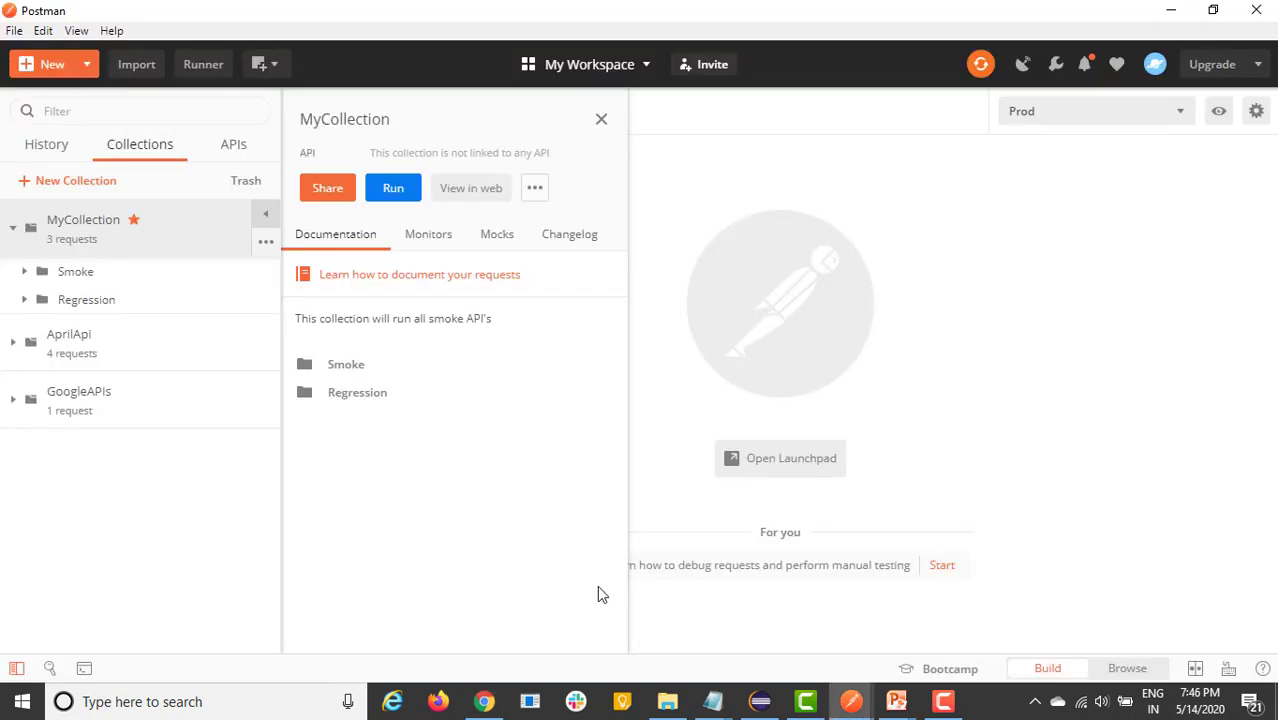
pyautogui.moveTo(851, 700)
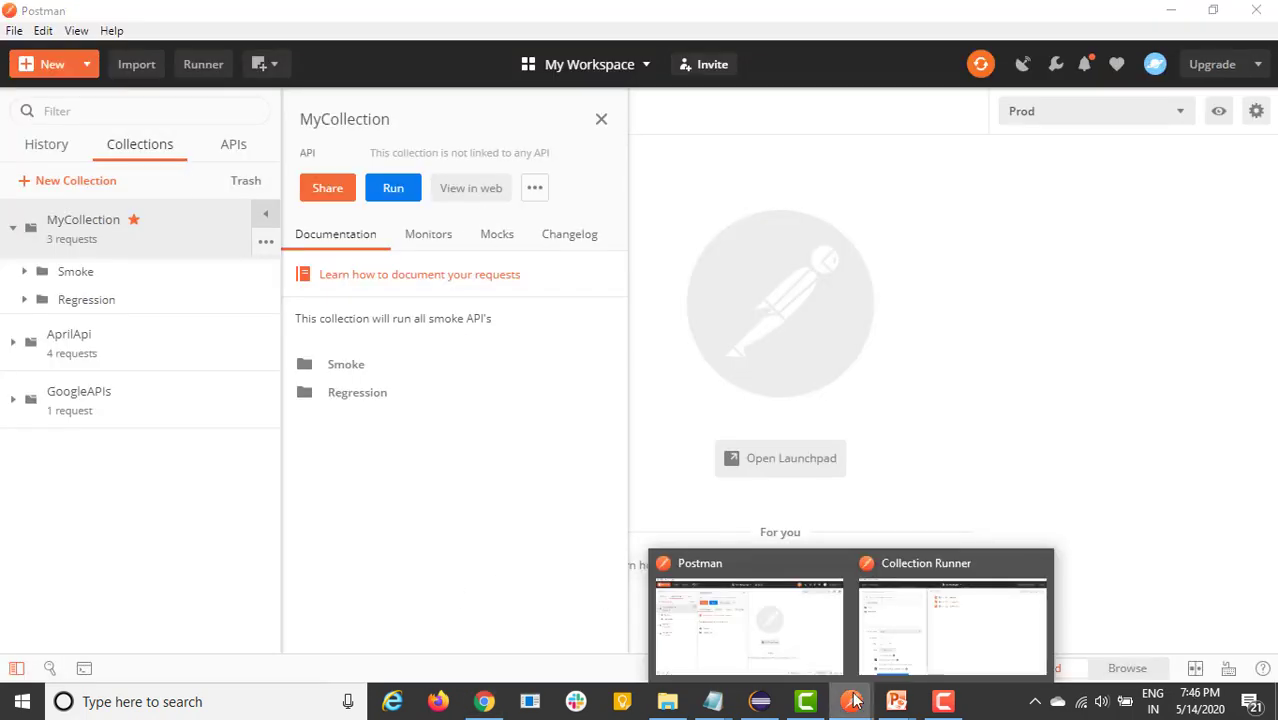
pyautogui.click(940, 628)
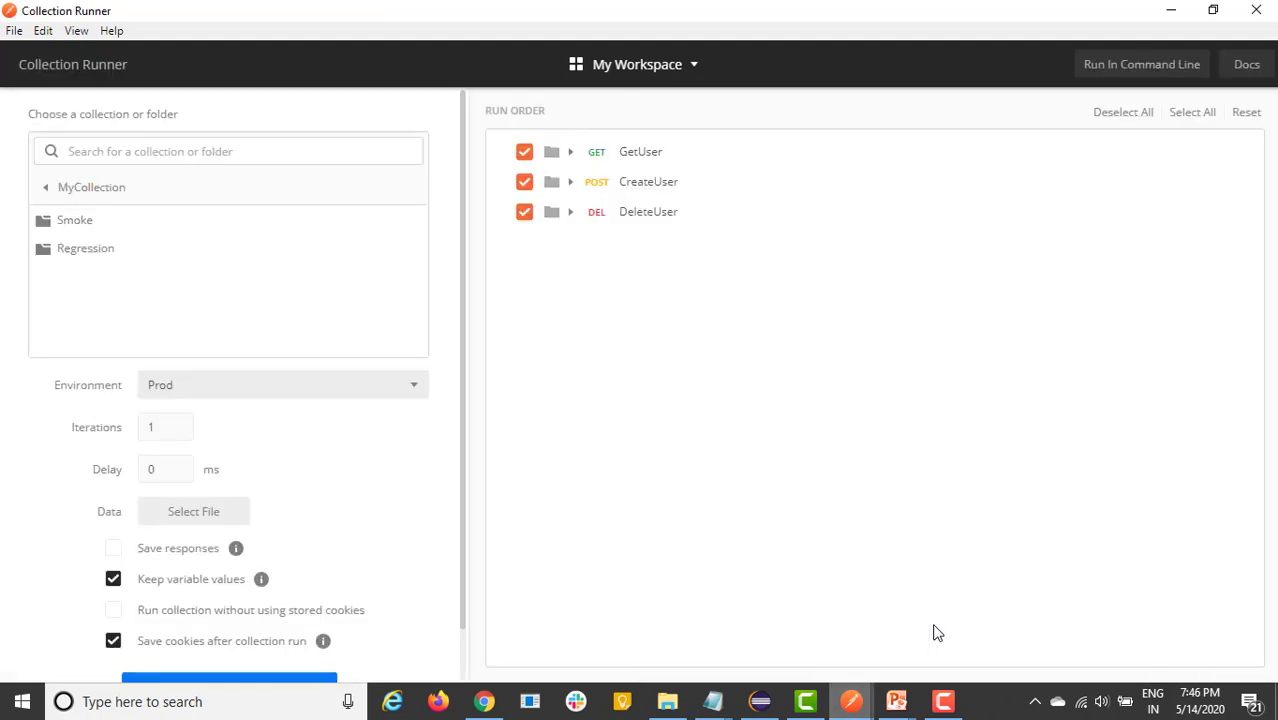
pyautogui.click(1255, 11)
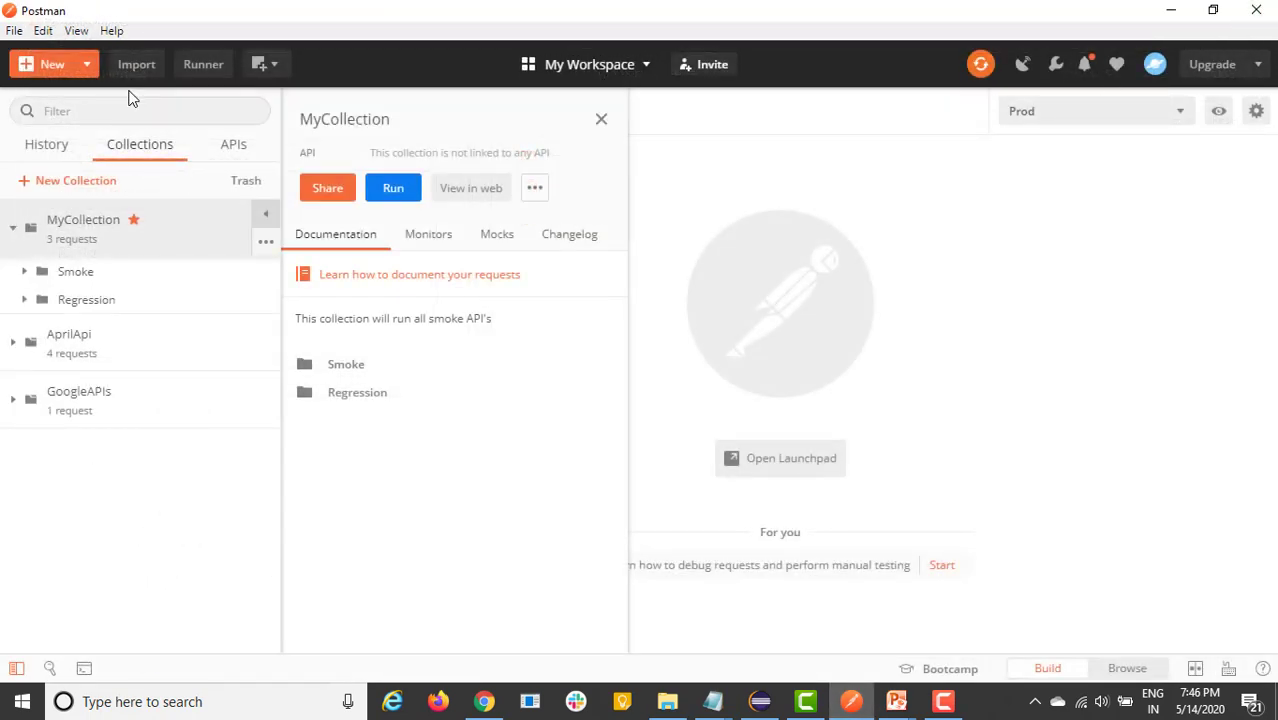
# Open a new Postman window and import the COVID19 API template from the Launchpad's Discover section using Run In Postman.
pyautogui.click(16, 31)
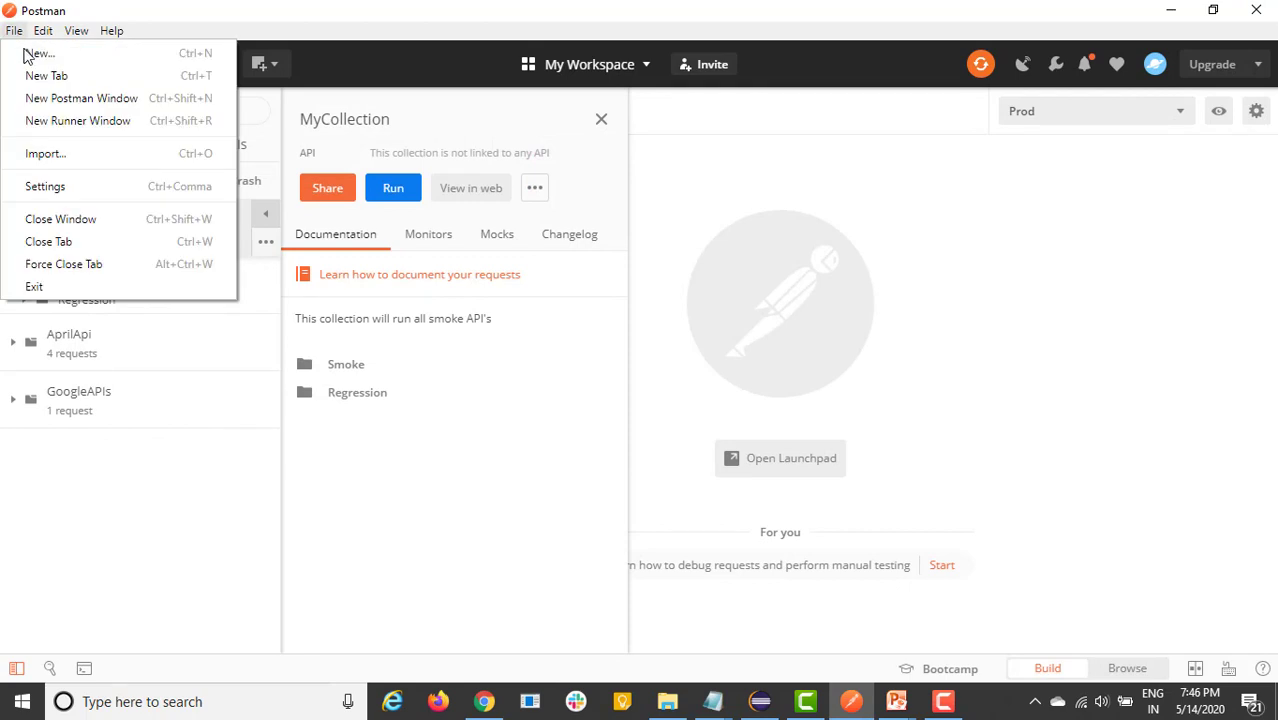
pyautogui.click(44, 100)
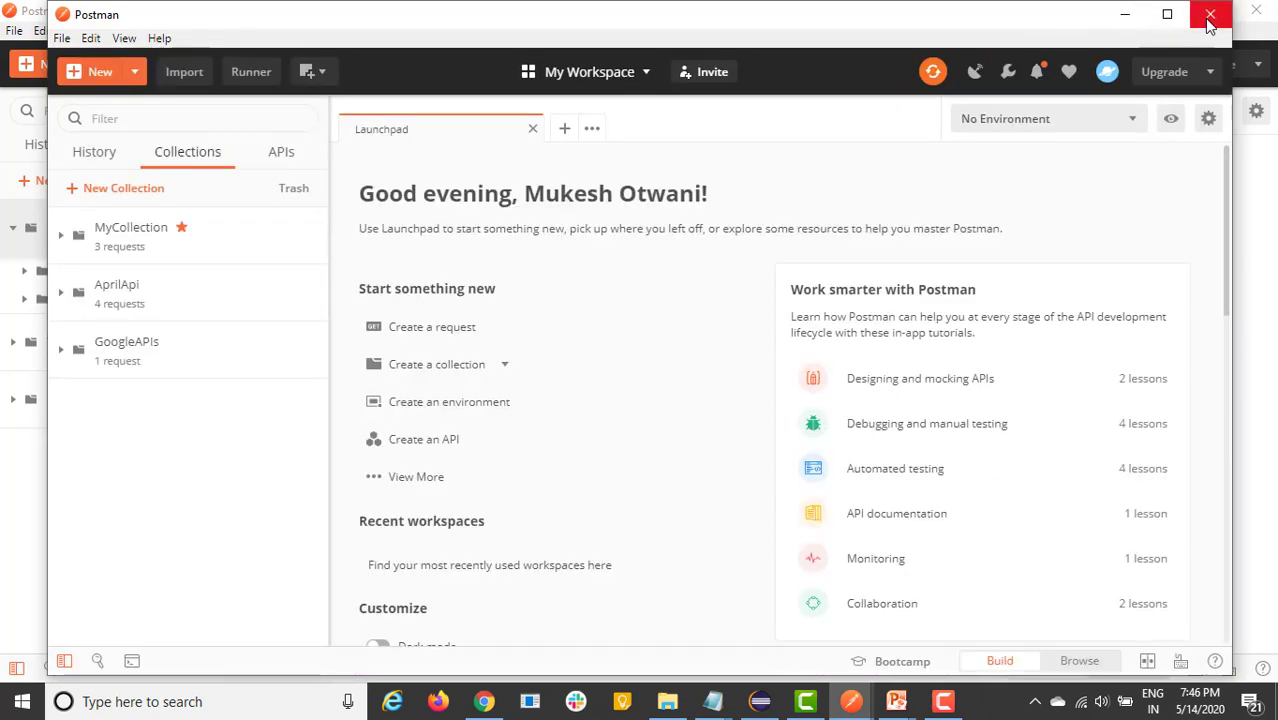
pyautogui.moveTo(1231, 296); pyautogui.dragTo(1219, 594)
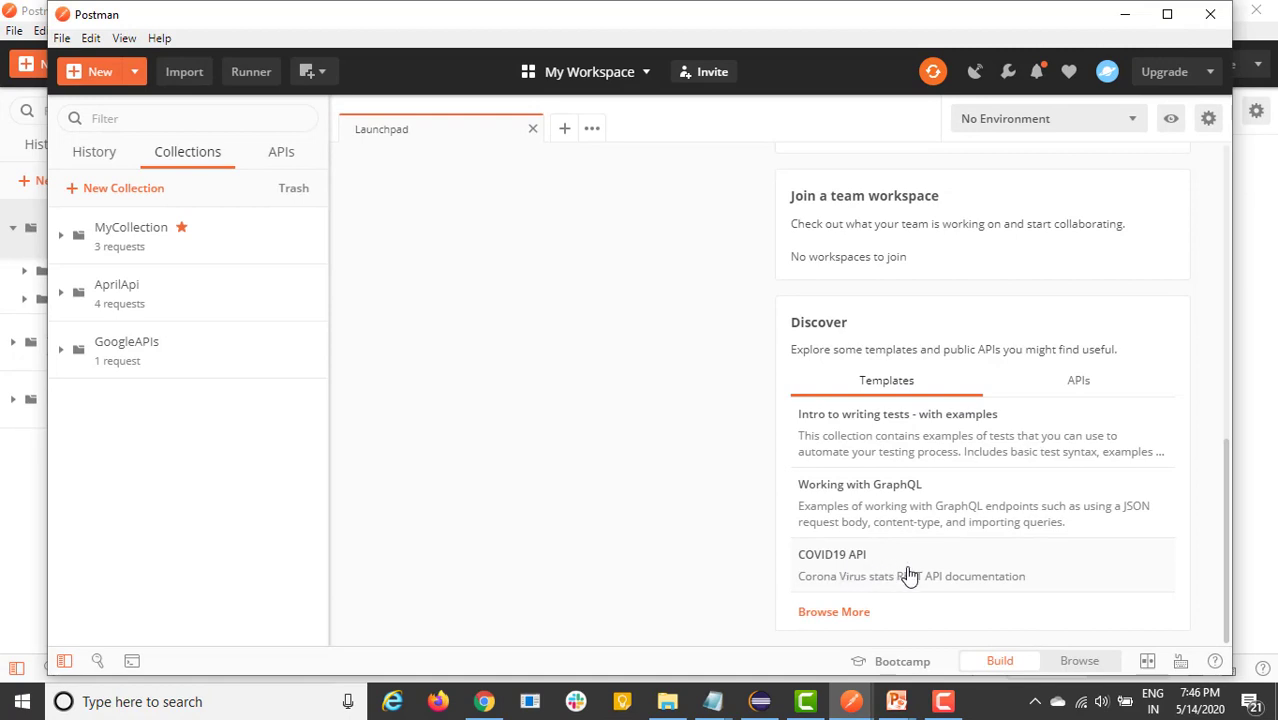
pyautogui.click(886, 575)
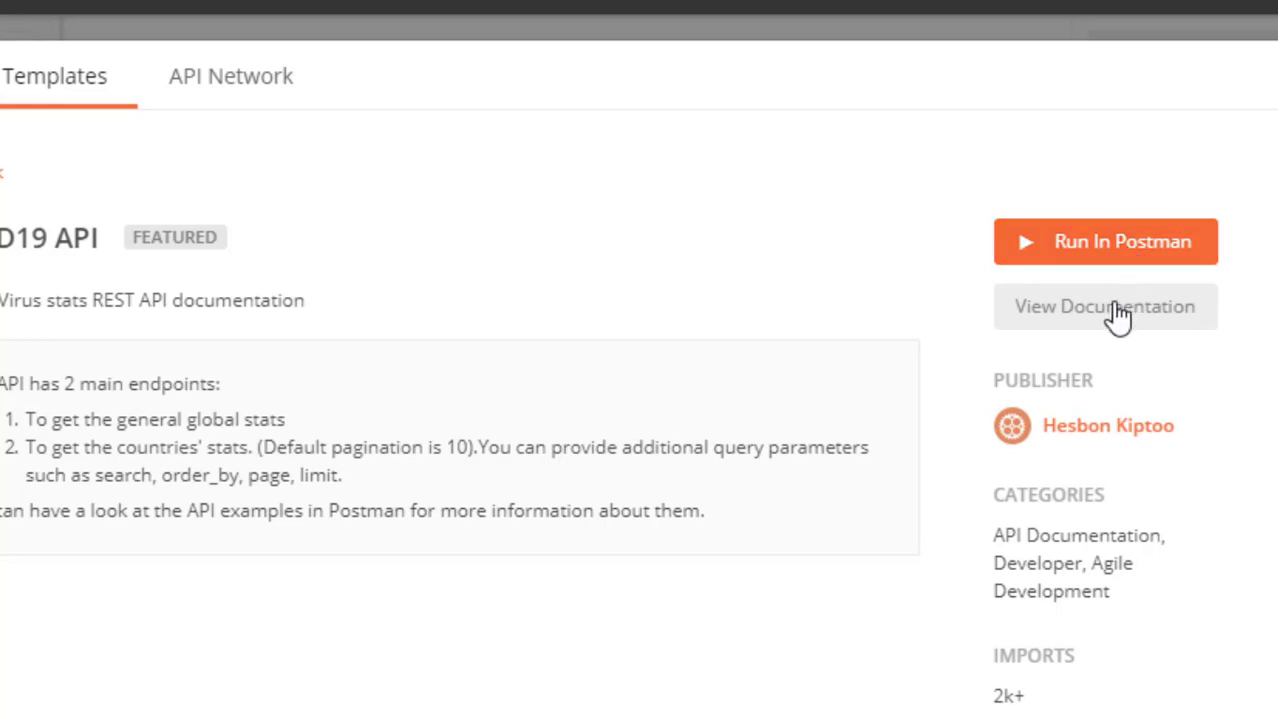
pyautogui.click(1105, 250)
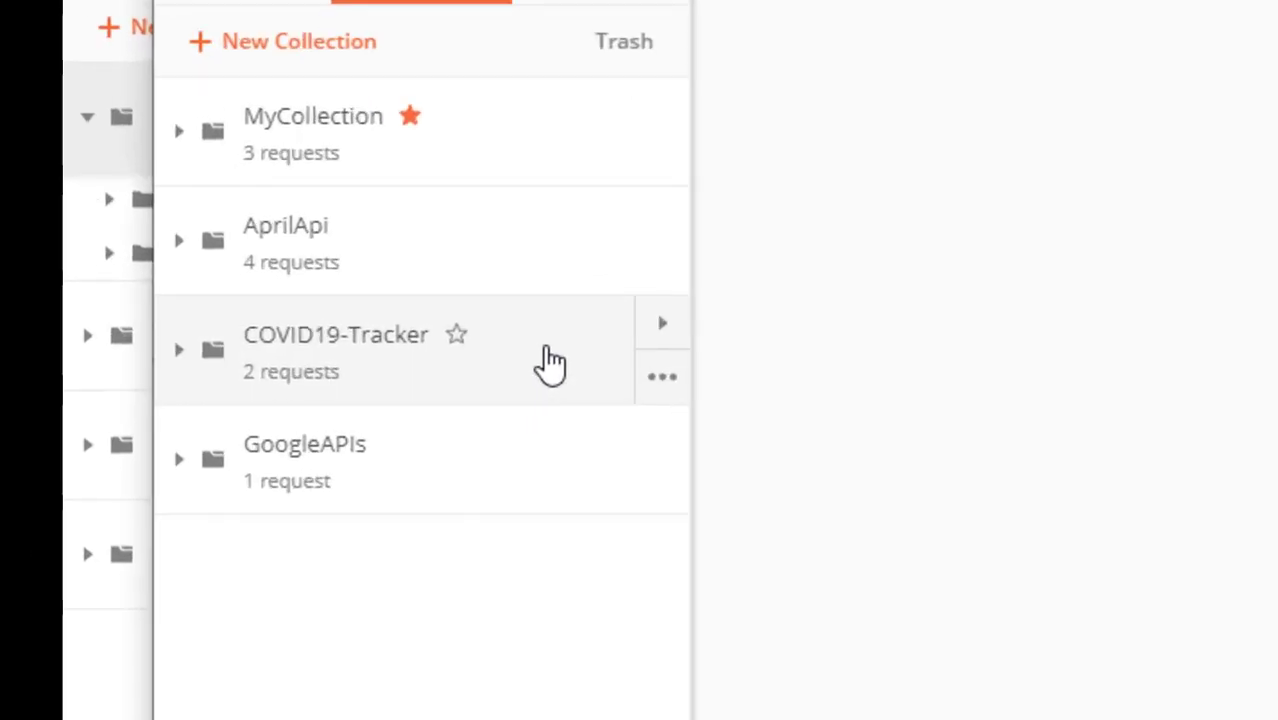
# Browse the COVID19-Tracker collection's General Stats and Country stats requests in a maximized window and mark the collection as a favorite.
pyautogui.click(550, 365)
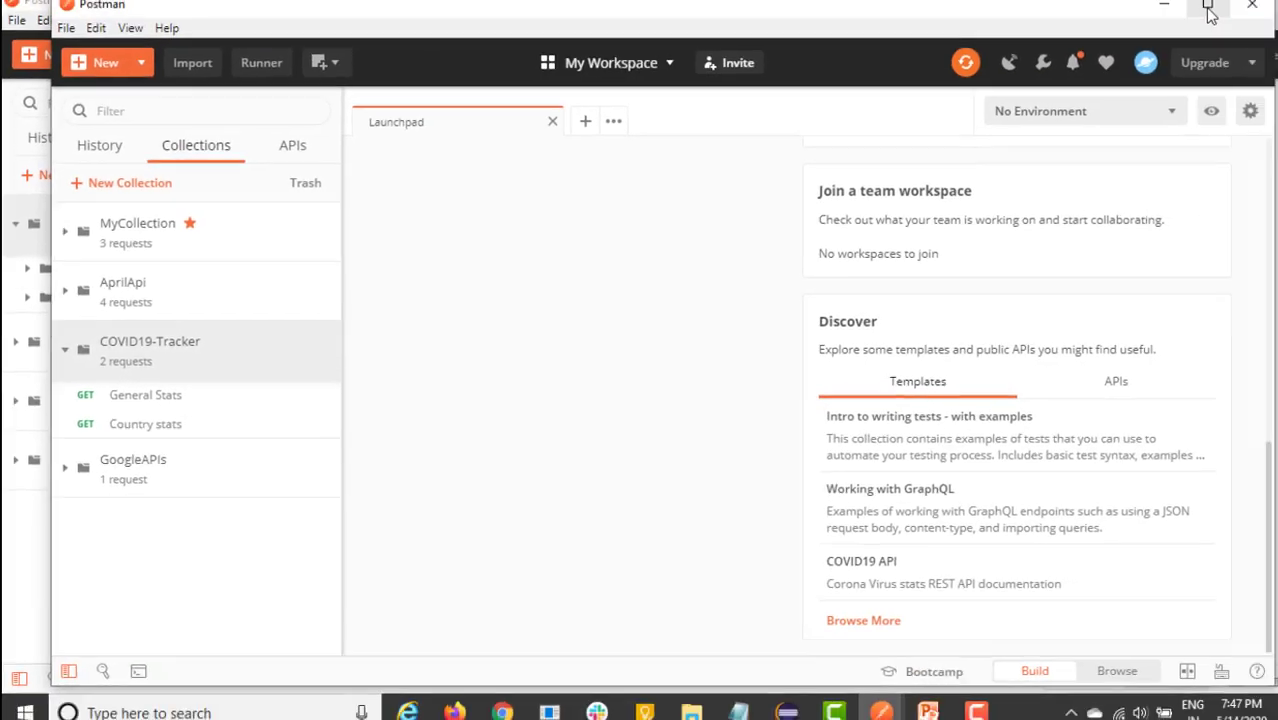
pyautogui.click(1208, 7)
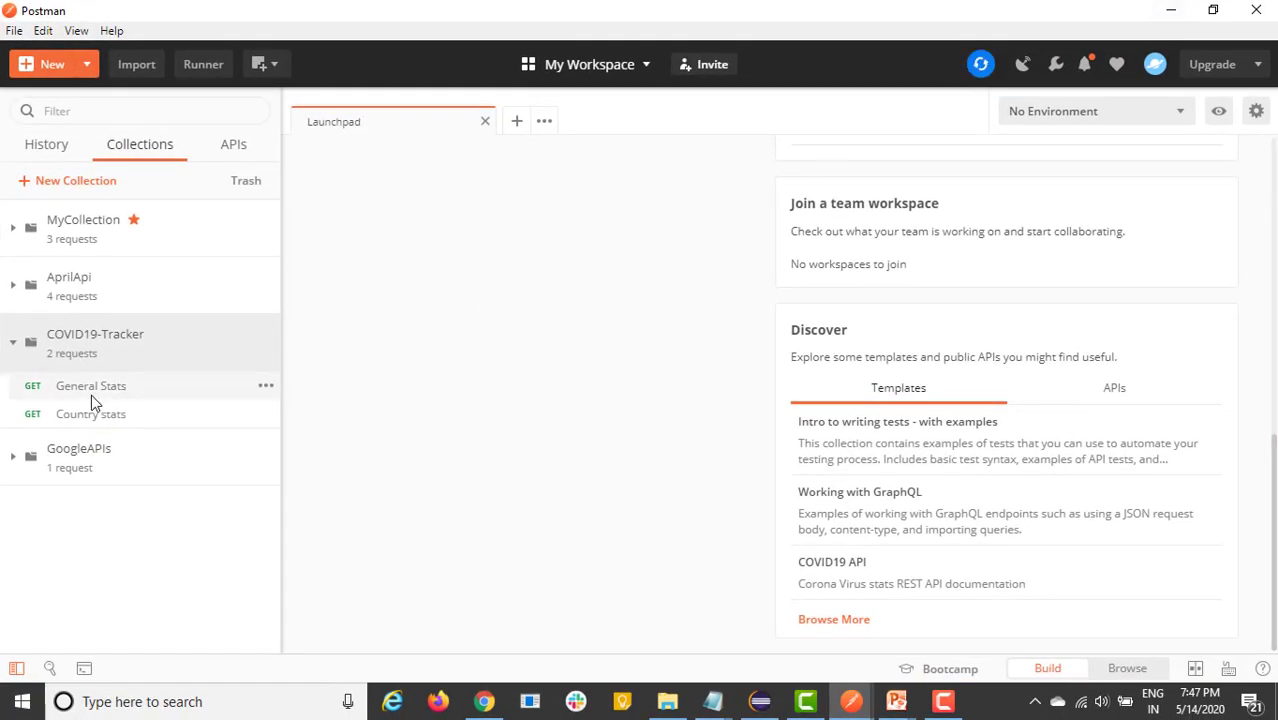
pyautogui.click(91, 394)
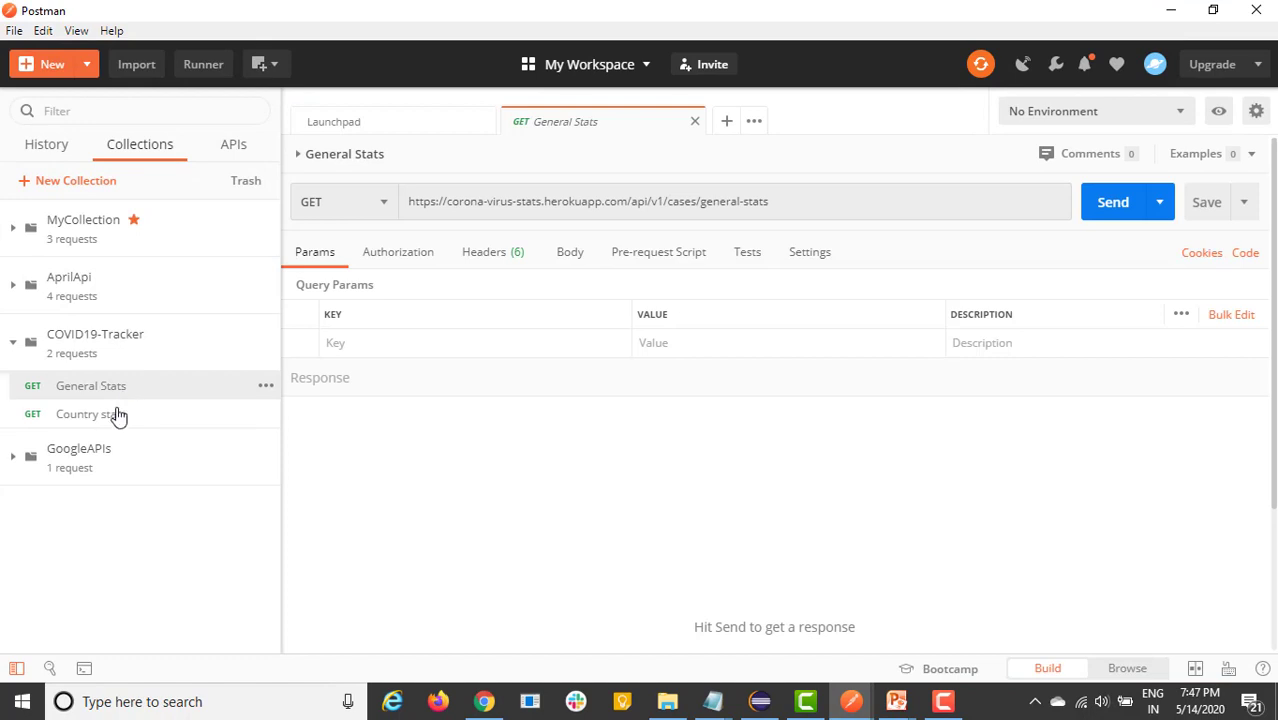
pyautogui.click(113, 415)
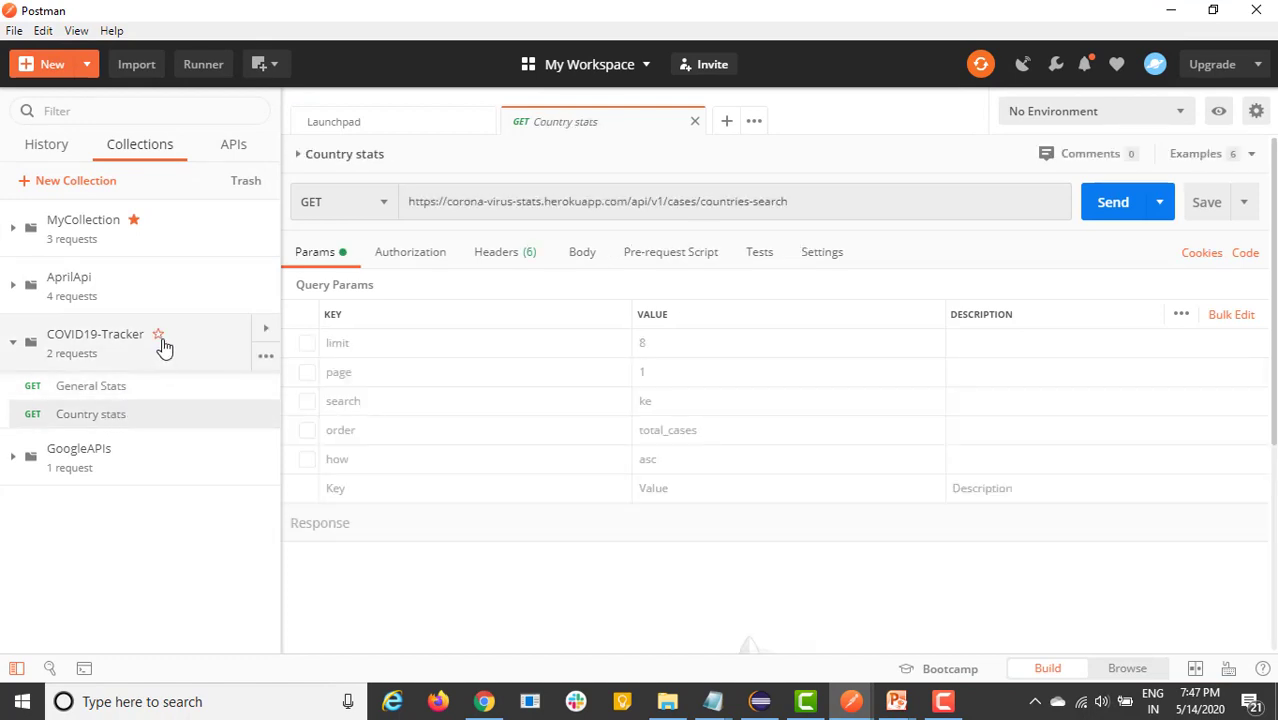
pyautogui.click(158, 334)
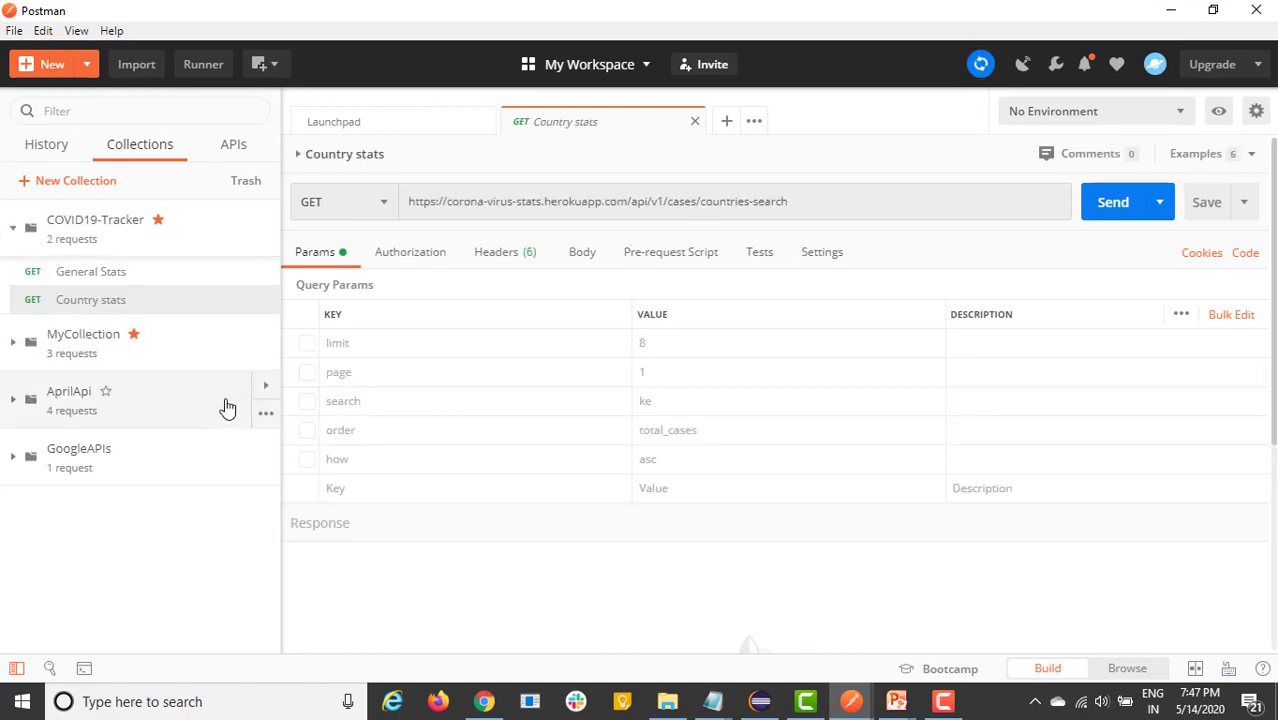
# Send the General Stats request of COVID19-Tracker and examine its JSON response through to the status field.
pyautogui.click(96, 277)
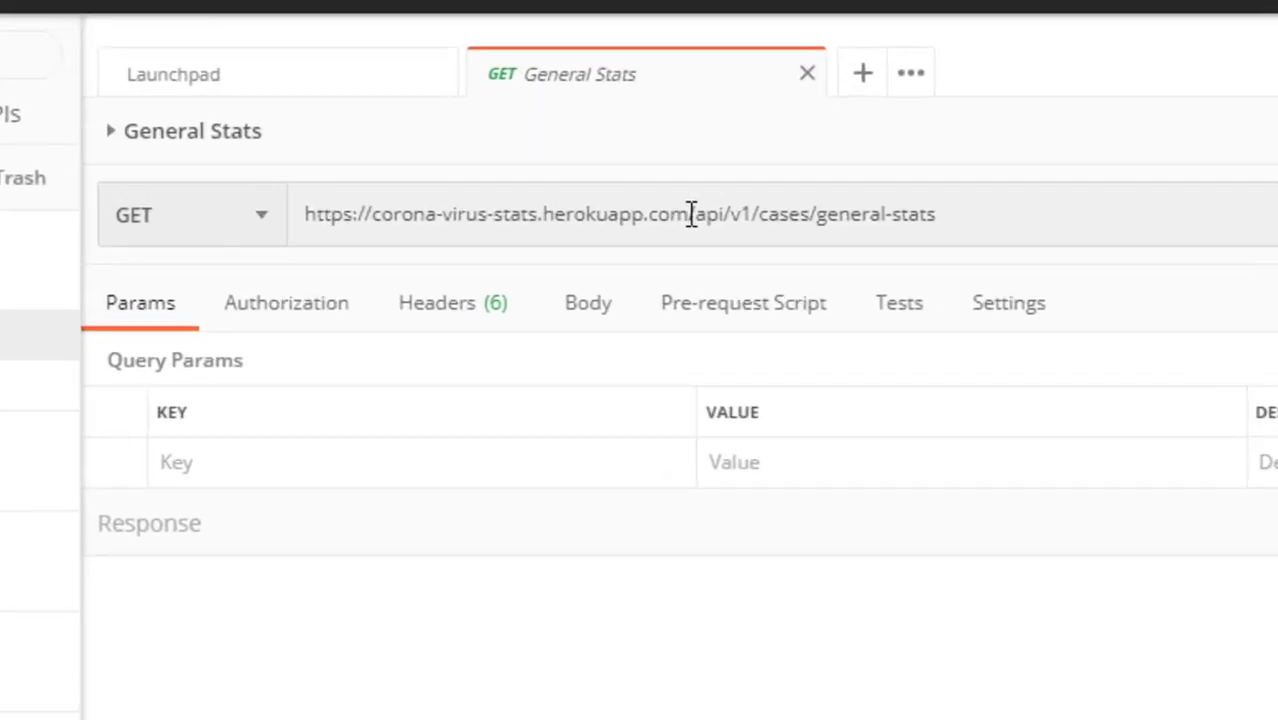
pyautogui.moveTo(833, 202); pyautogui.dragTo(392, 217)
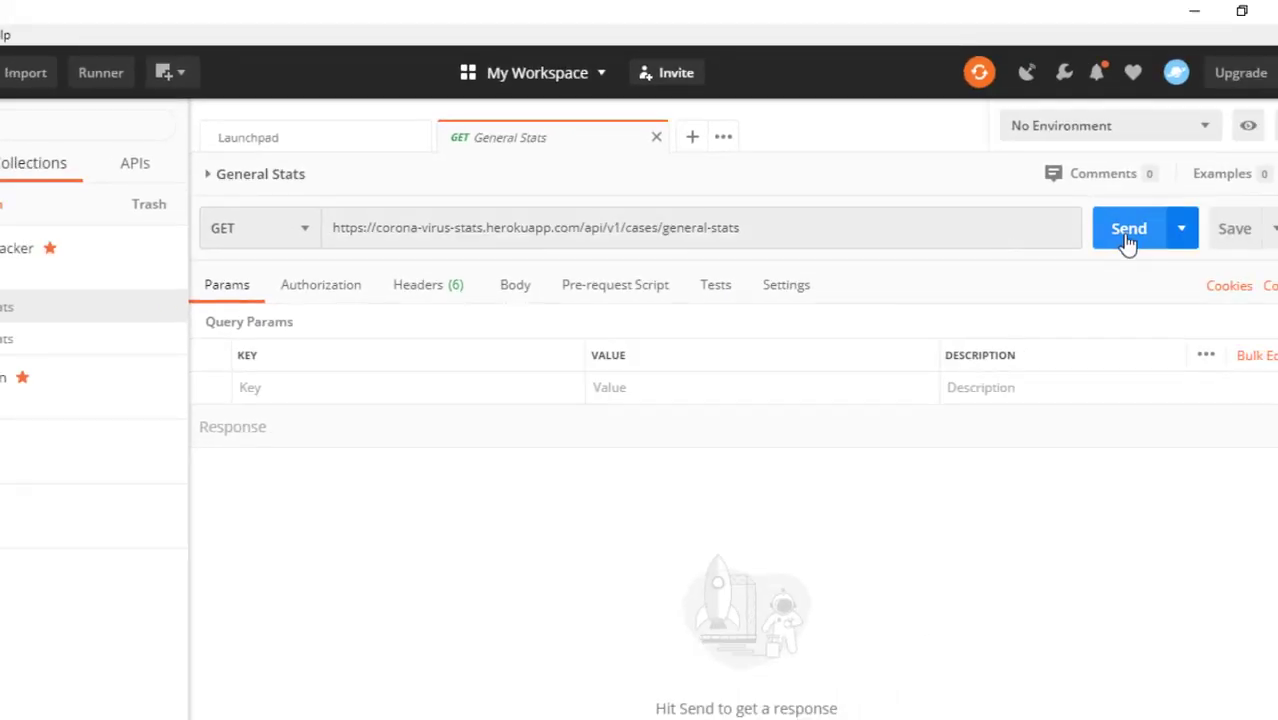
pyautogui.click(1127, 236)
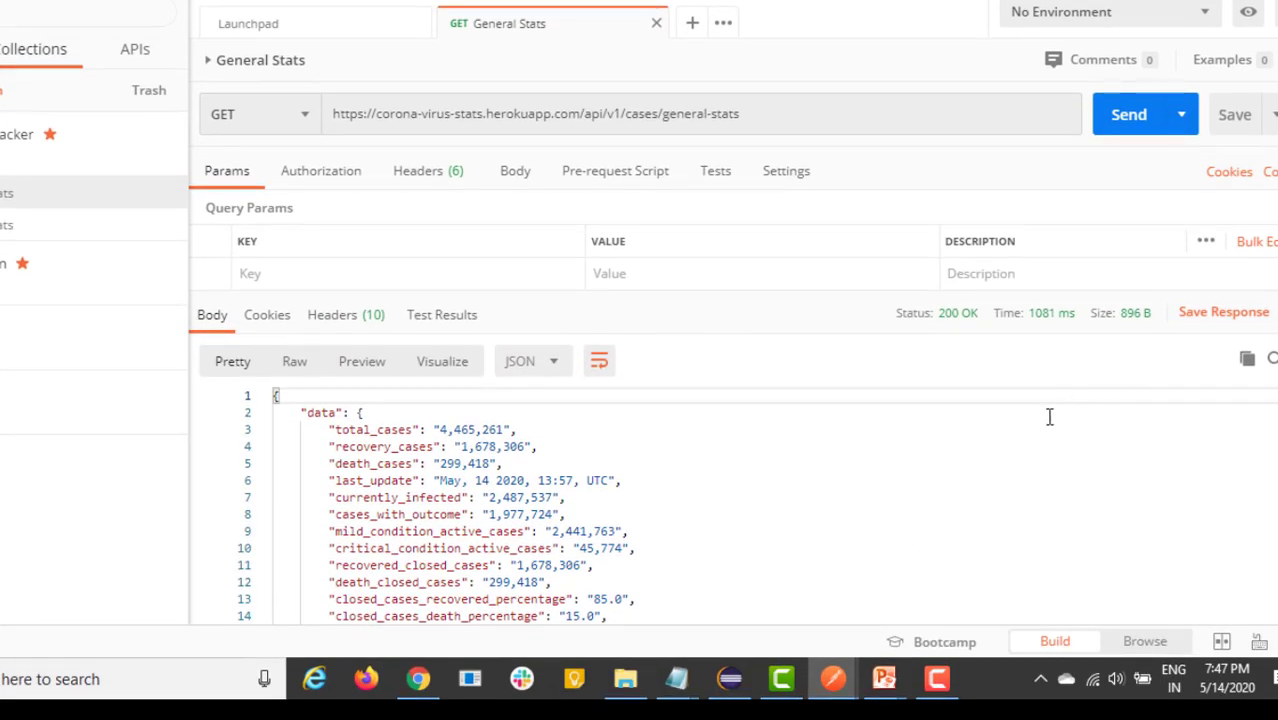
pyautogui.scroll(-3, 907, 482)
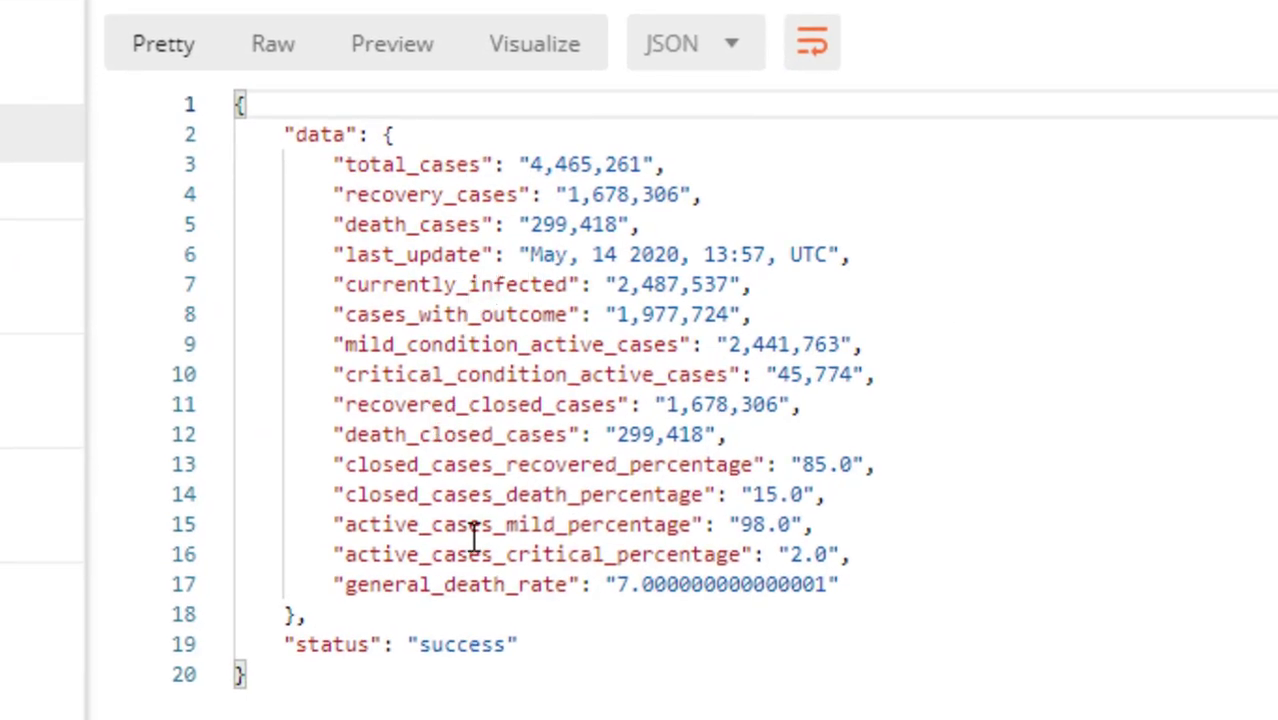
pyautogui.doubleClick(458, 645)
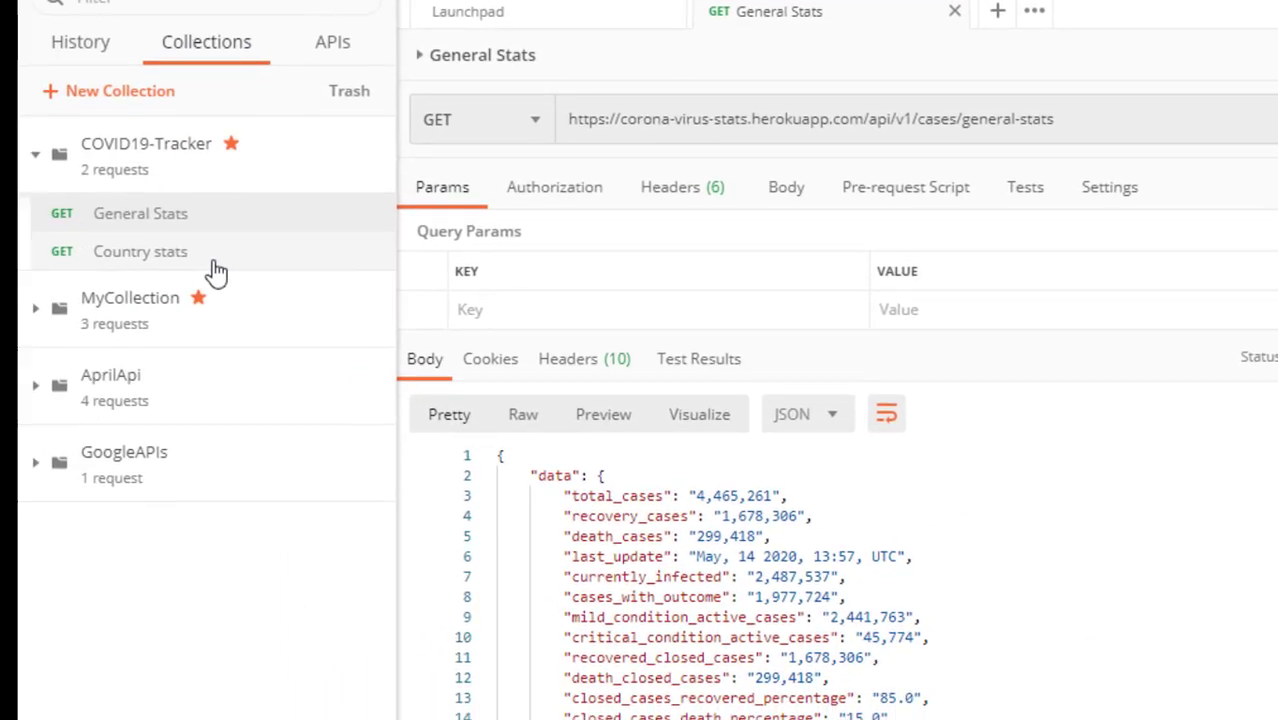
# Send the Country stats request with all query parameters disabled and skim the country entries in its response.
pyautogui.click(230, 258)
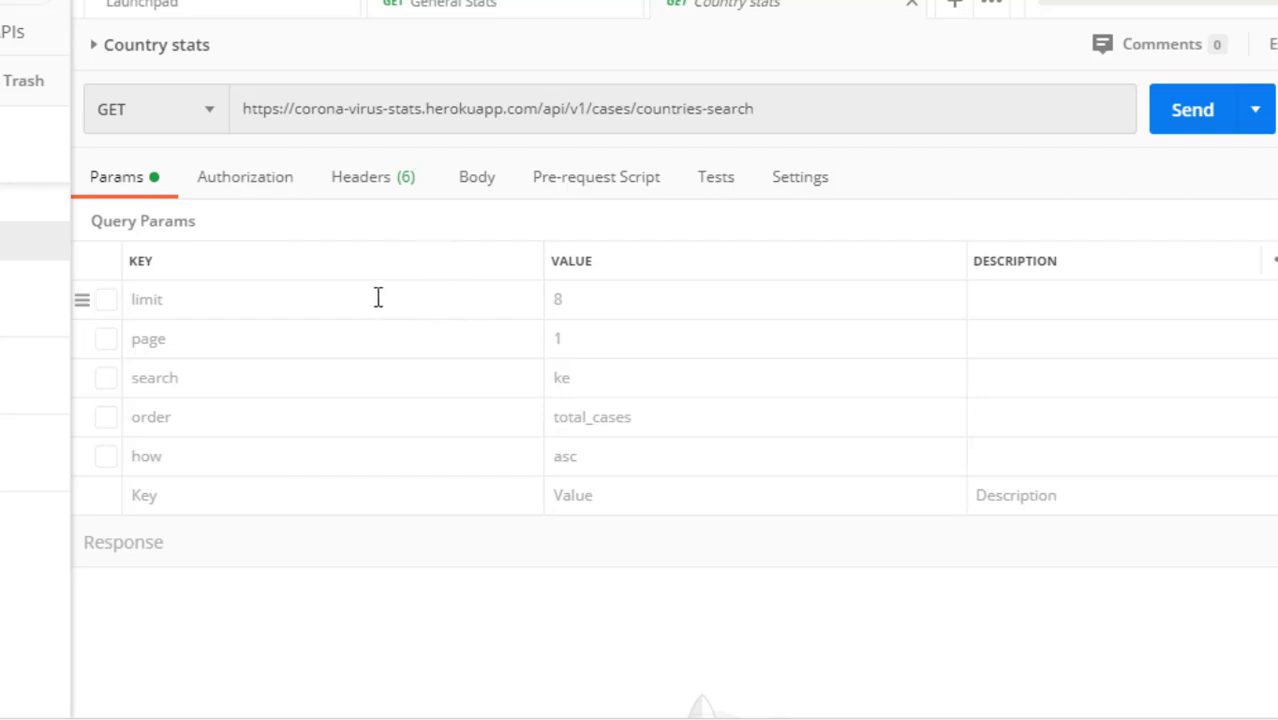
pyautogui.click(1183, 138)
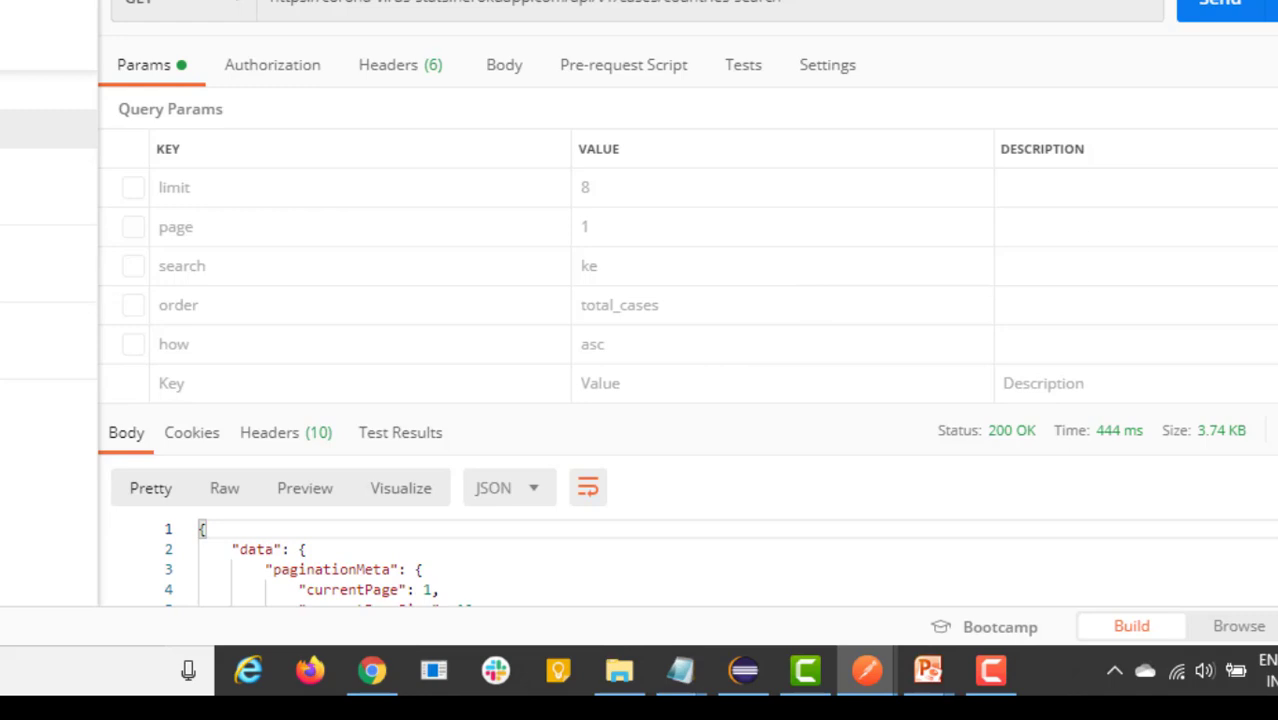
pyautogui.scroll(-2, 687, 300)
pyautogui.scroll(-12, 641, 573)
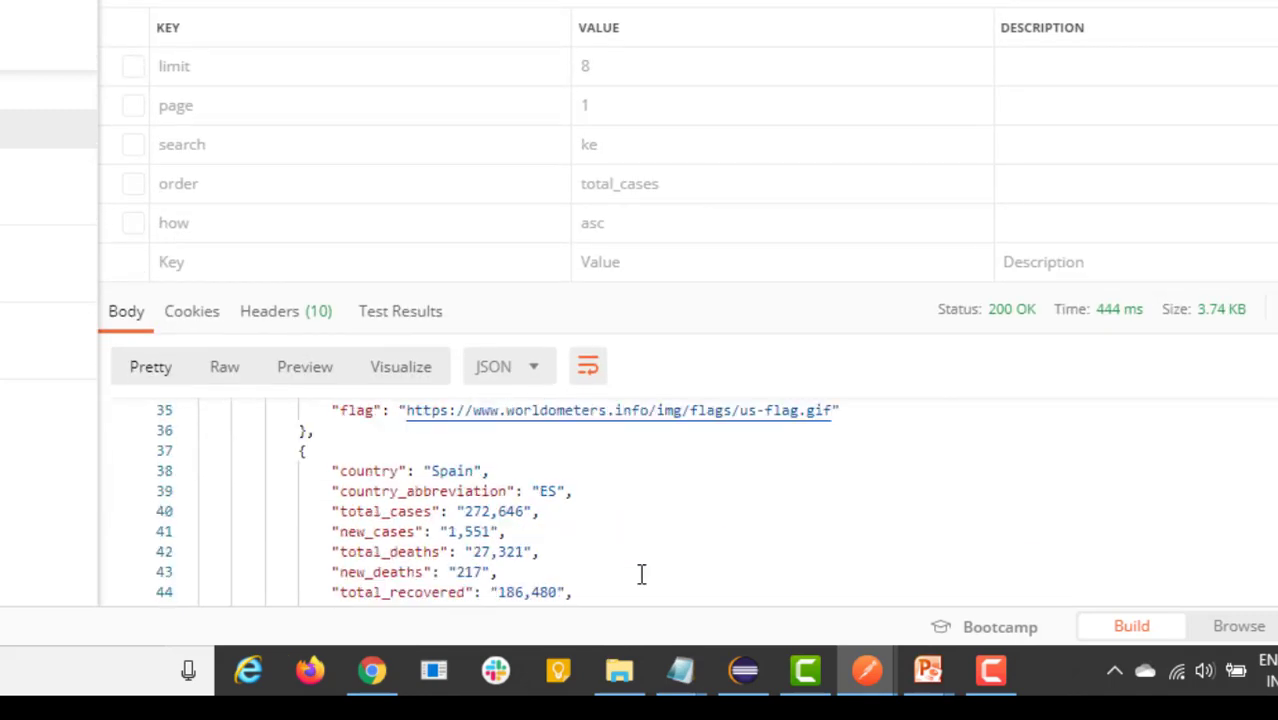
pyautogui.scroll(12, 807, 497)
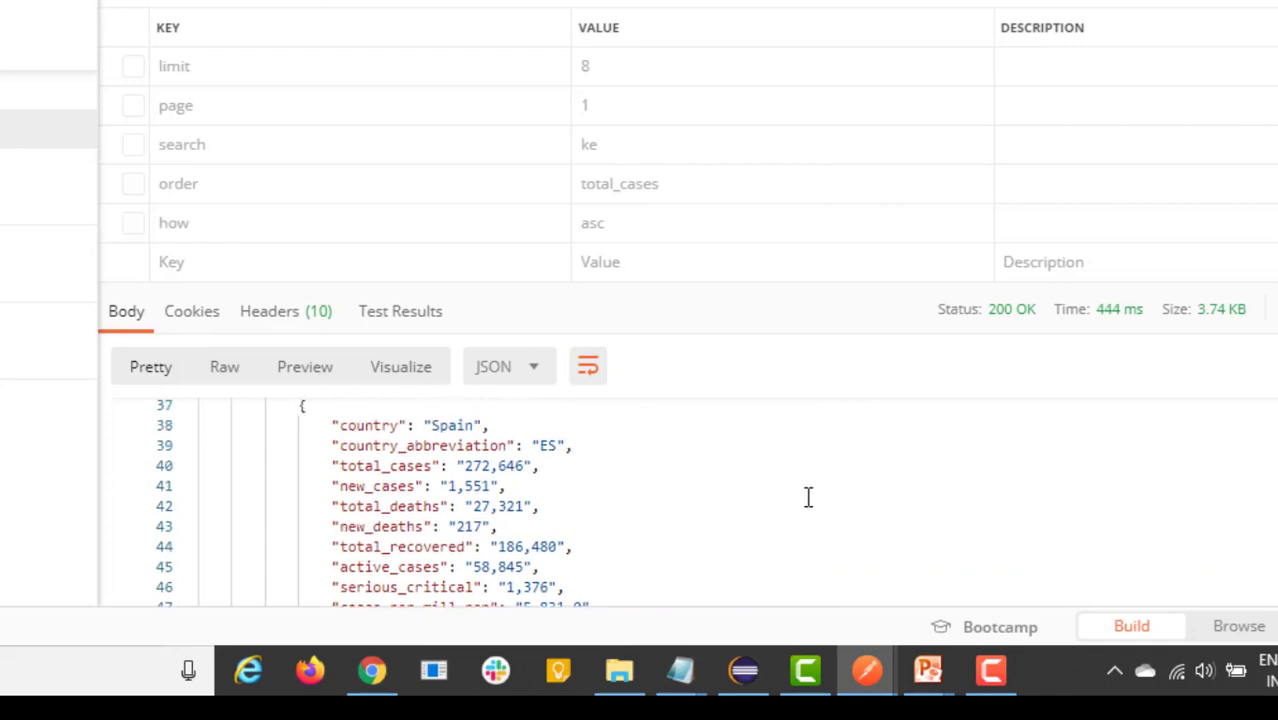
pyautogui.scroll(-3, 808, 497)
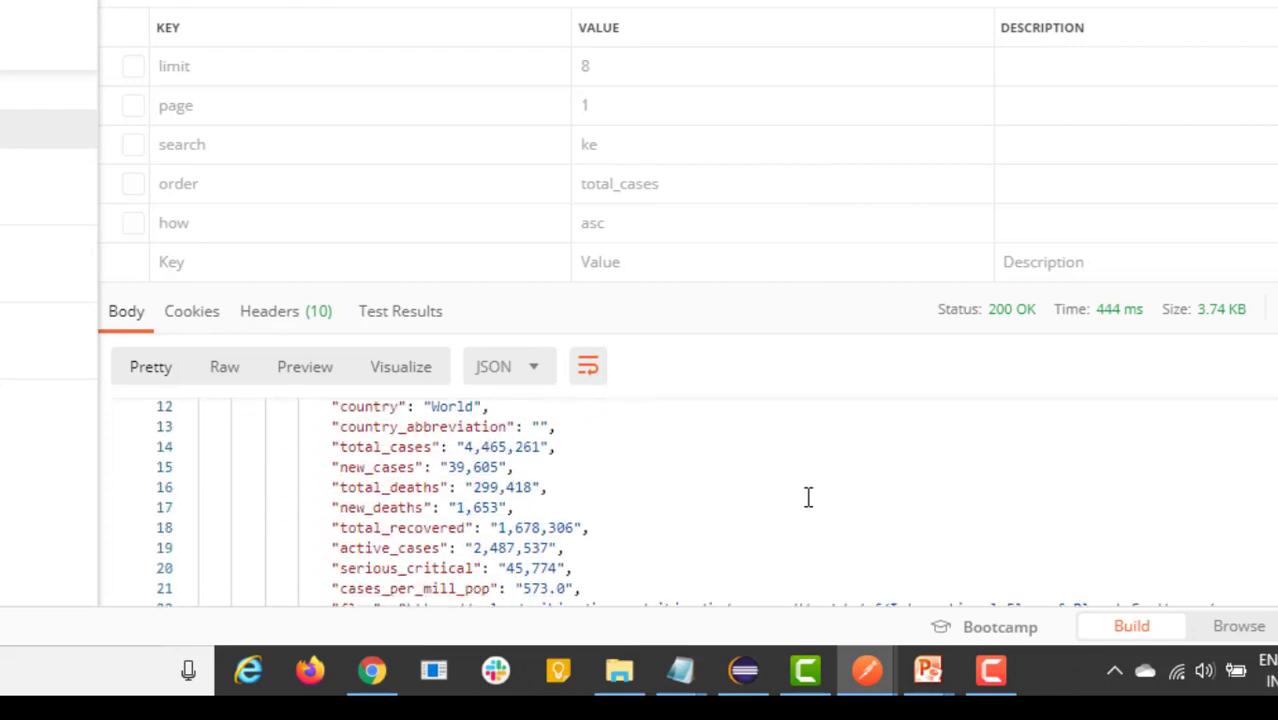
pyautogui.scroll(-2, 808, 497)
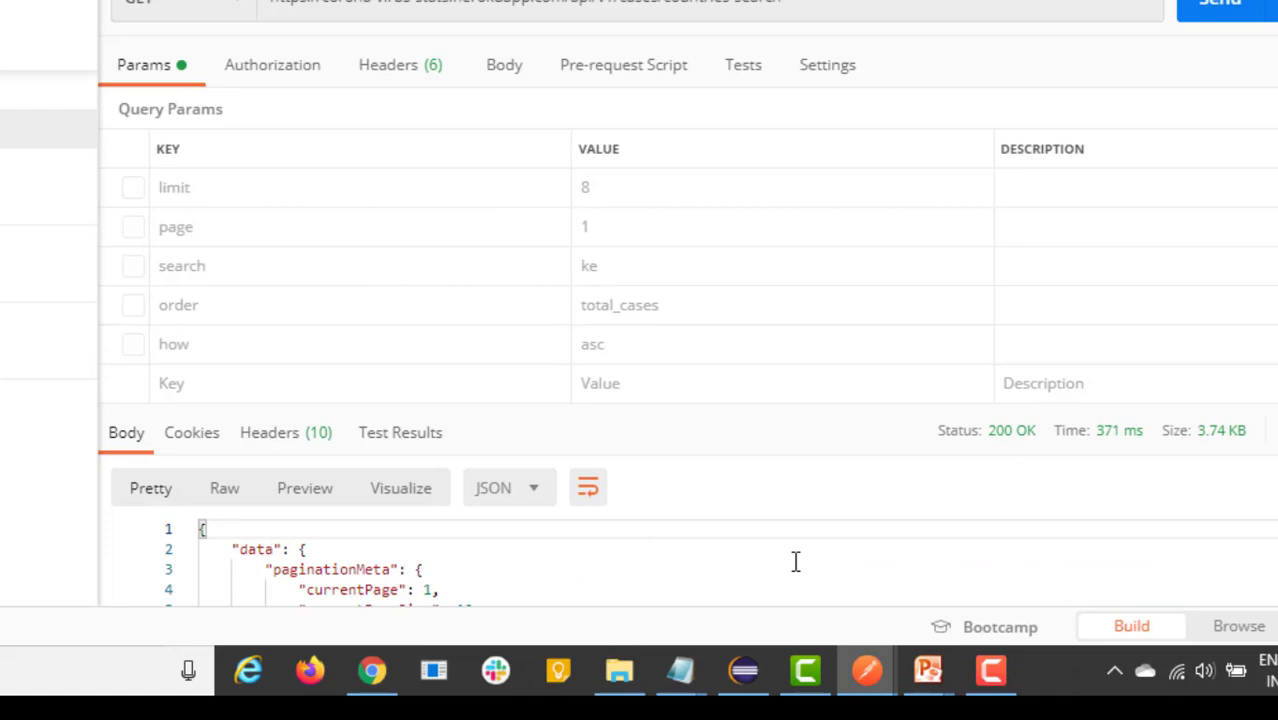
# Examine the Country stats response body, from the pagination data through the entries for USA, Spain, Russia, UK and Brazil.
pyautogui.scroll(-5, 687, 304)
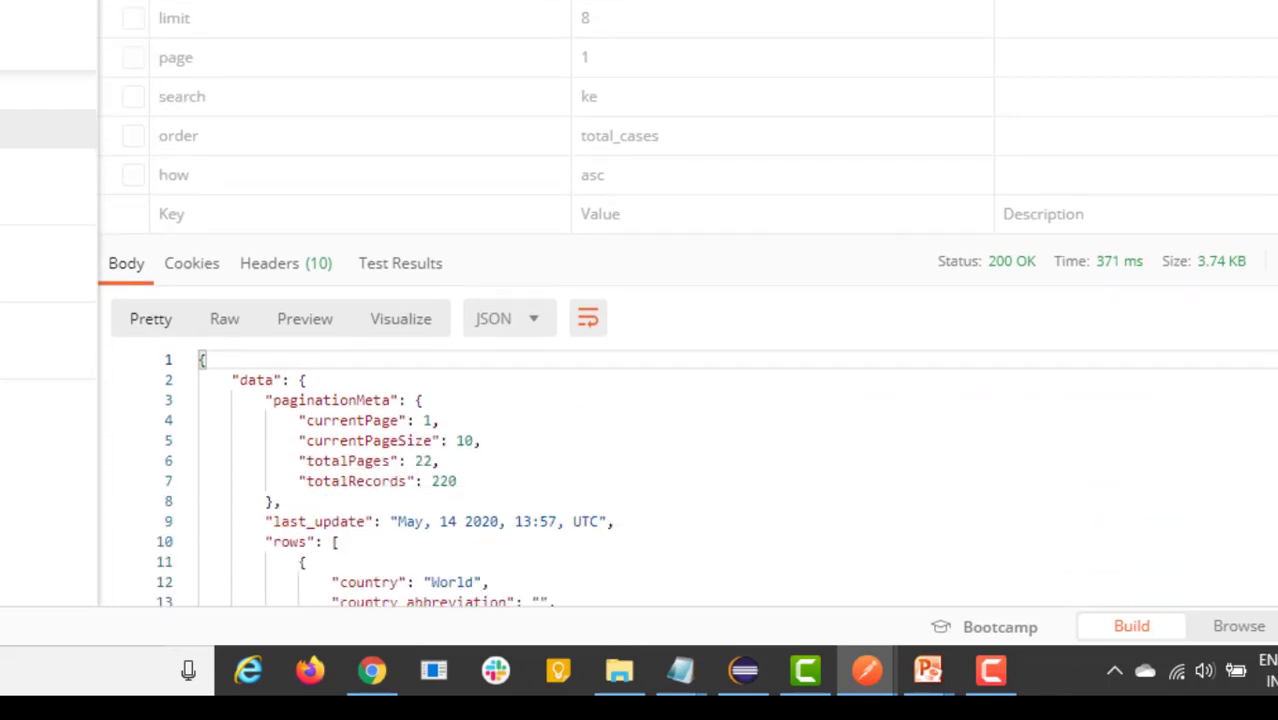
pyautogui.scroll(-10, 1086, 489)
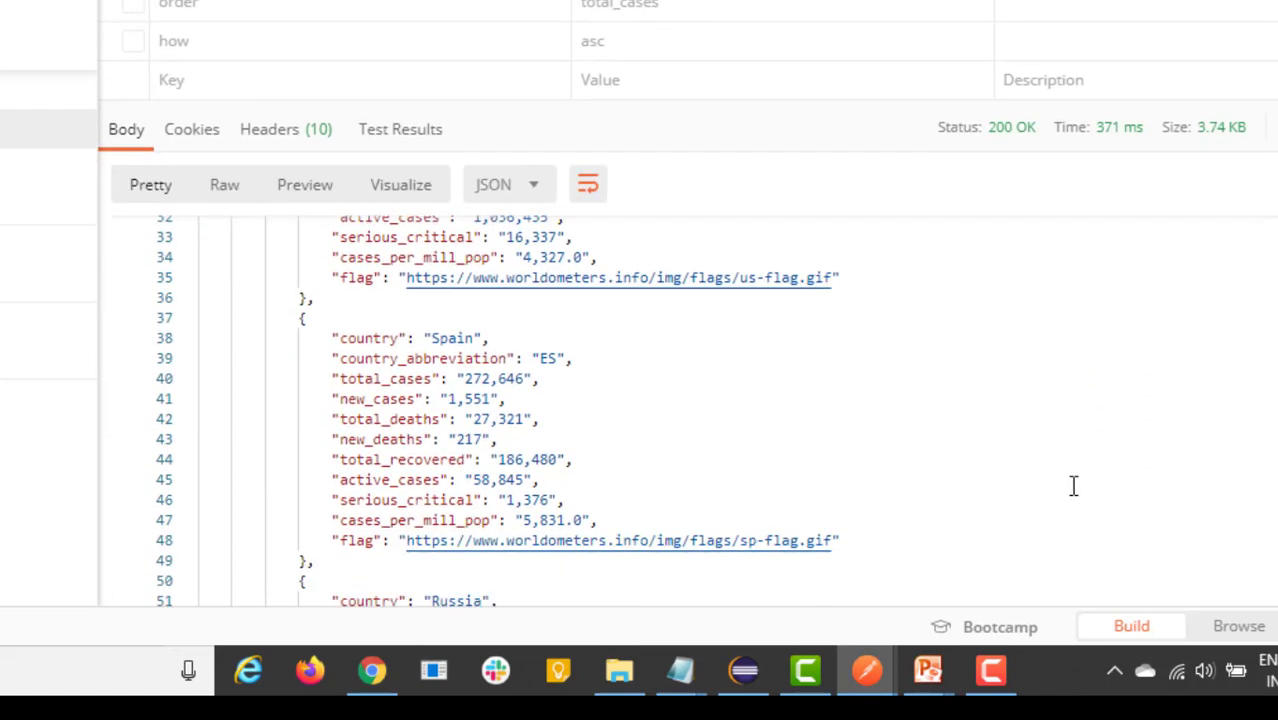
pyautogui.scroll(-10, 386, 364)
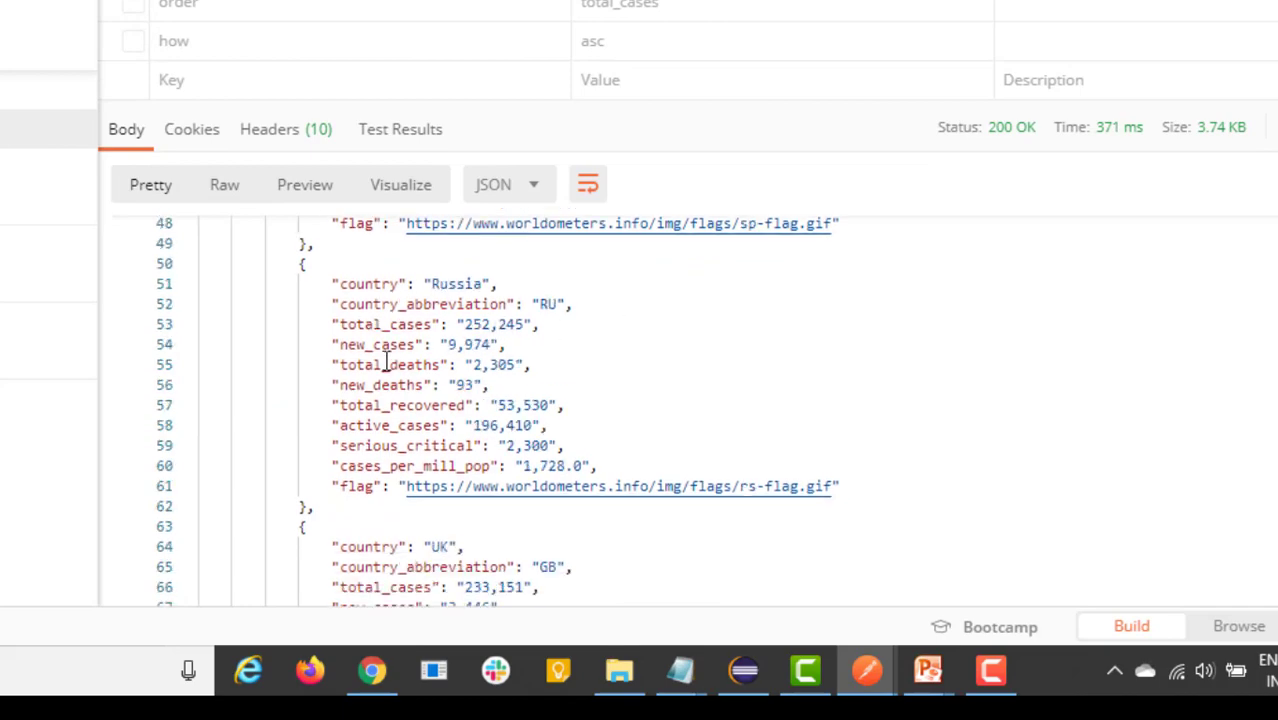
pyautogui.scroll(-6, 386, 364)
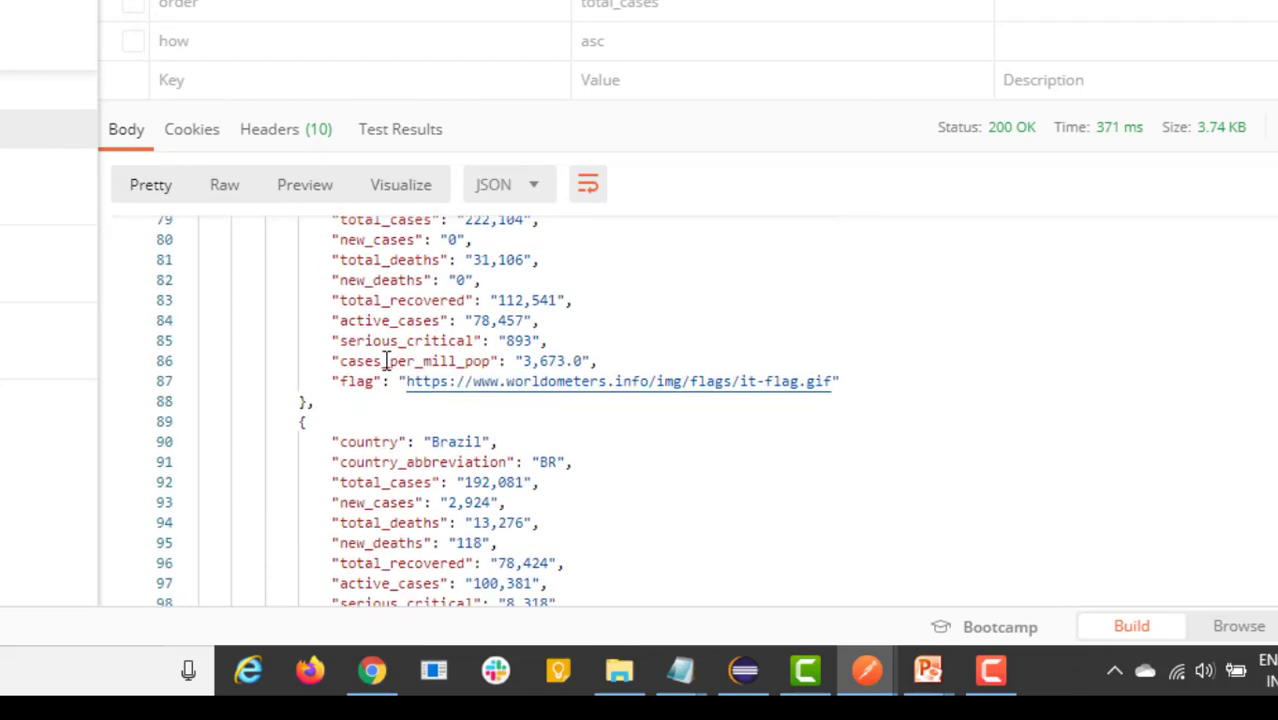
pyautogui.scroll(10, 386, 362)
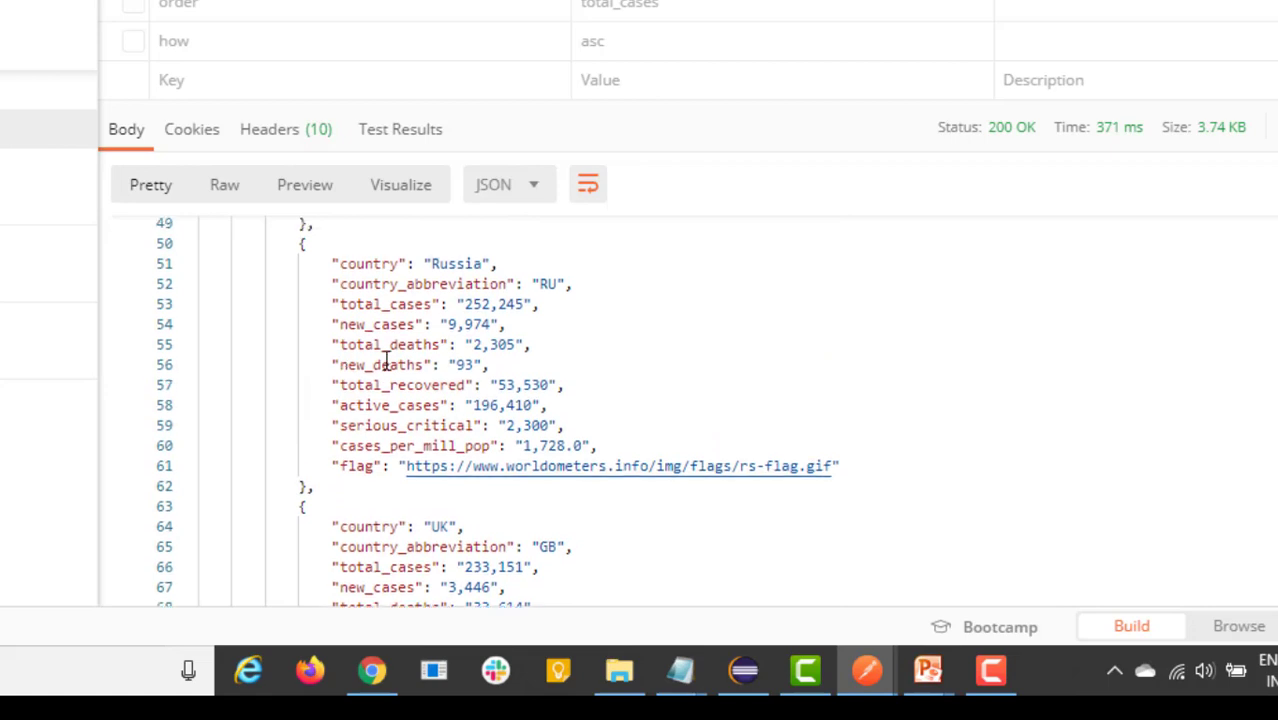
pyautogui.scroll(9, 386, 364)
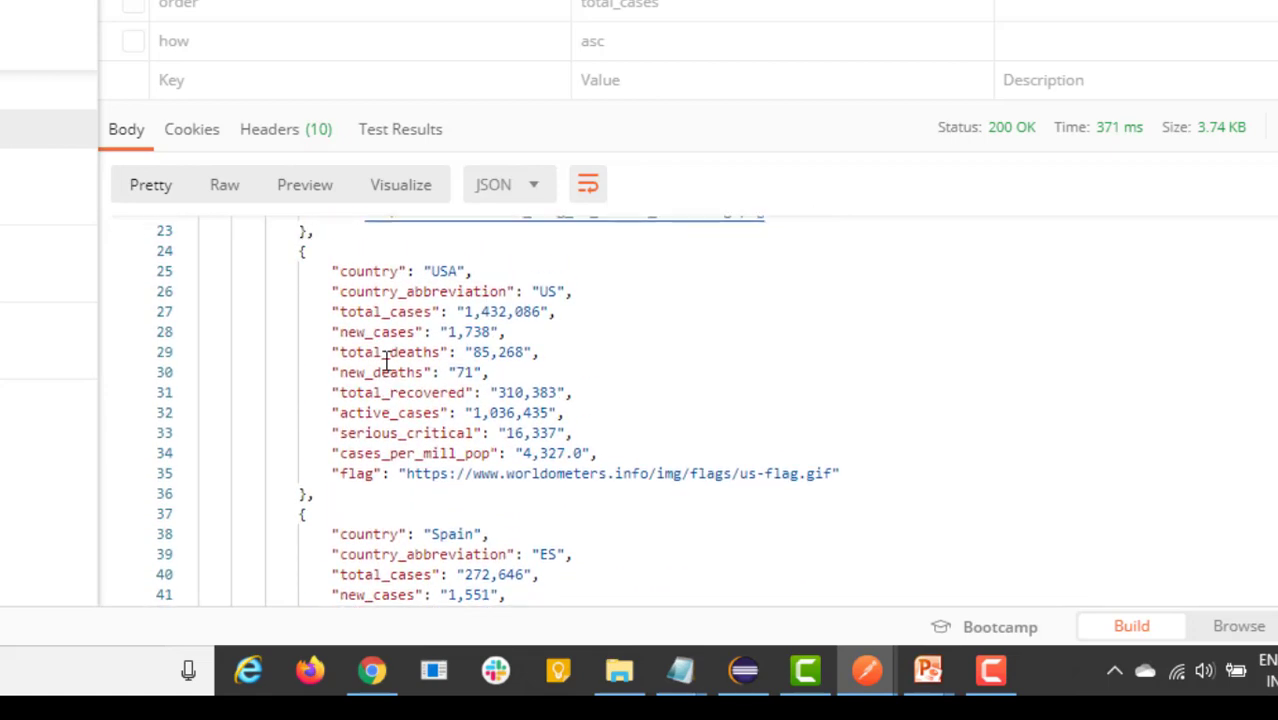
pyautogui.scroll(1, 386, 362)
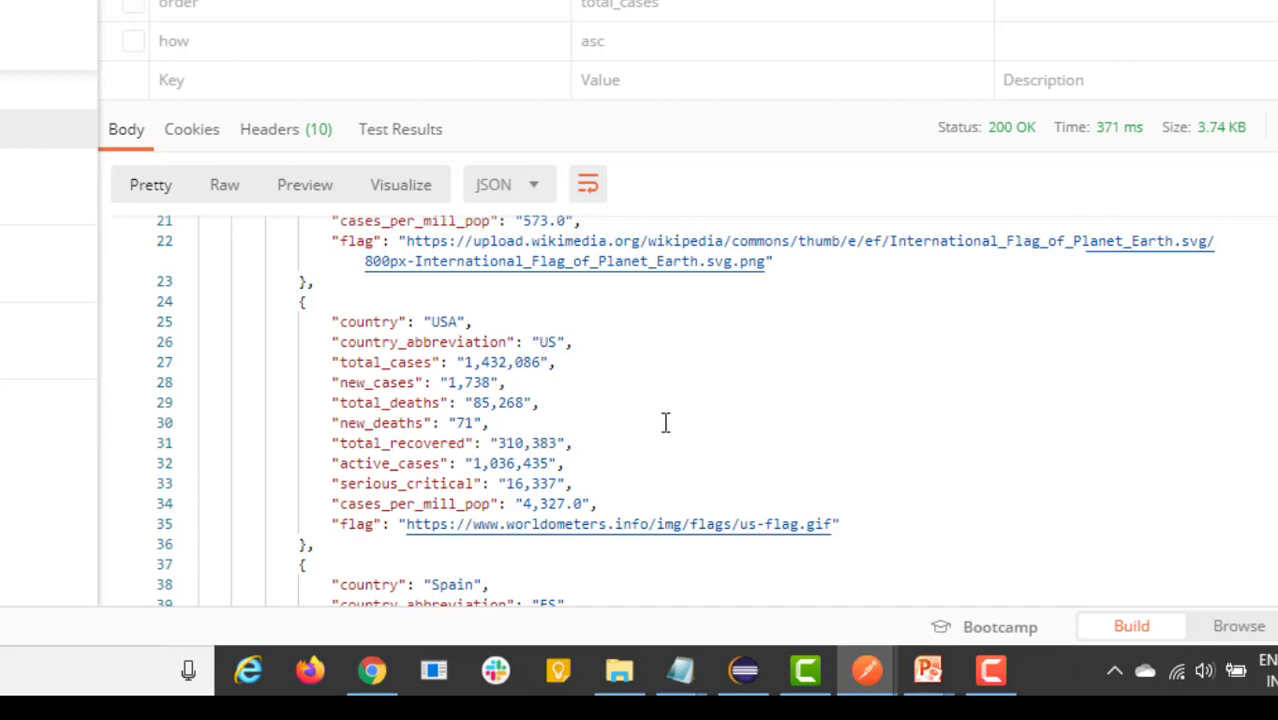
# Enable only the search query parameter of the Country stats request and set its value to USA.
pyautogui.scroll(10, 664, 428)
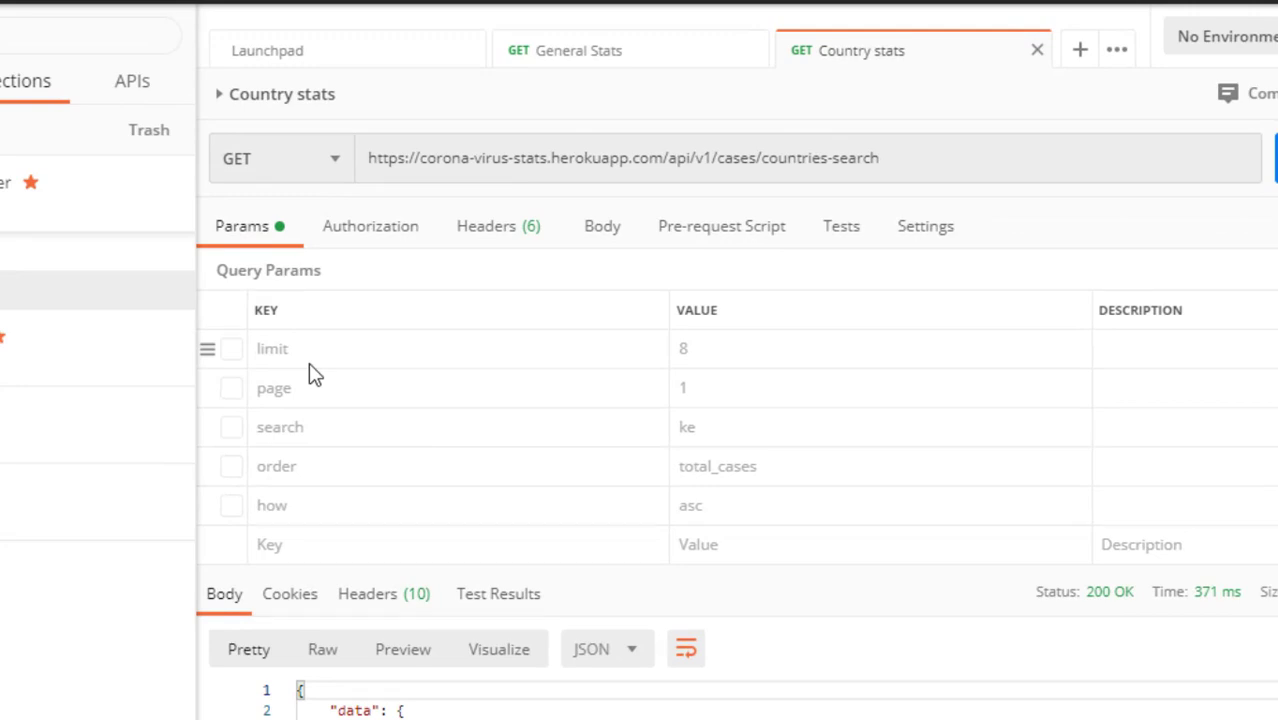
pyautogui.click(233, 430)
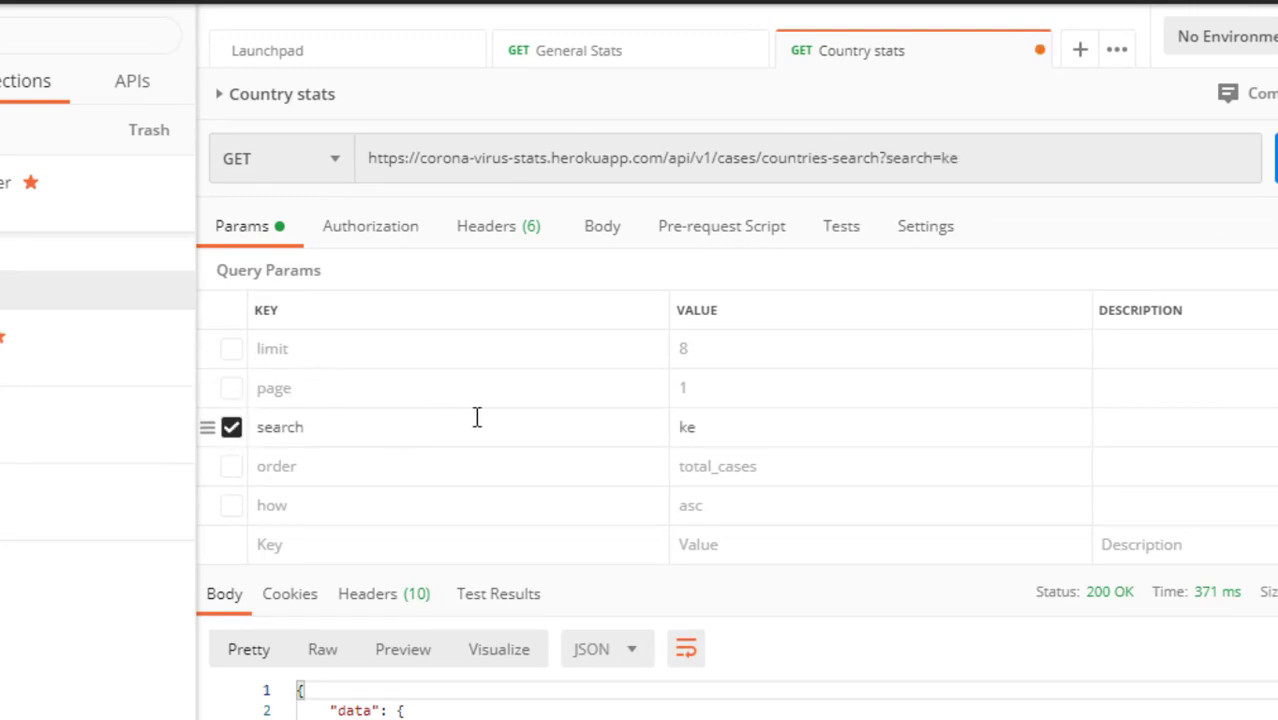
pyautogui.click(765, 424)
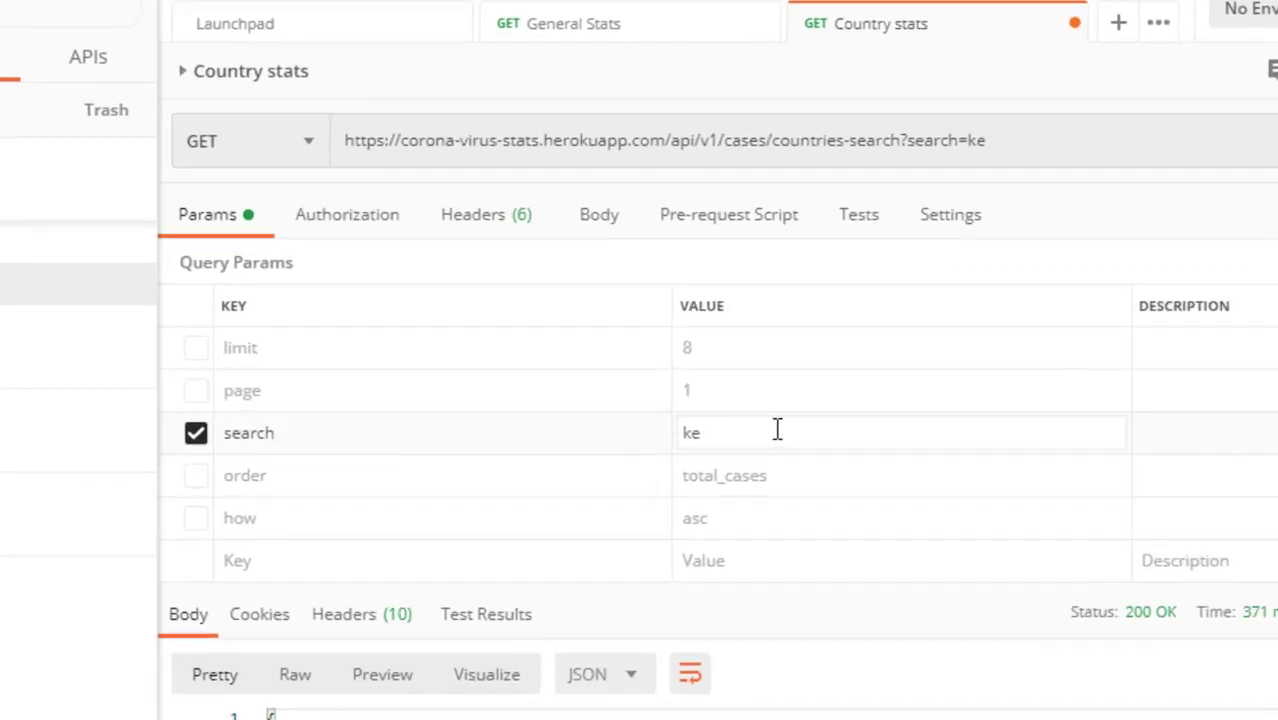
pyautogui.press('BackSpace')
pyautogui.press('BackSpace')
pyautogui.write('UsA')
pyautogui.press('BackSpace')
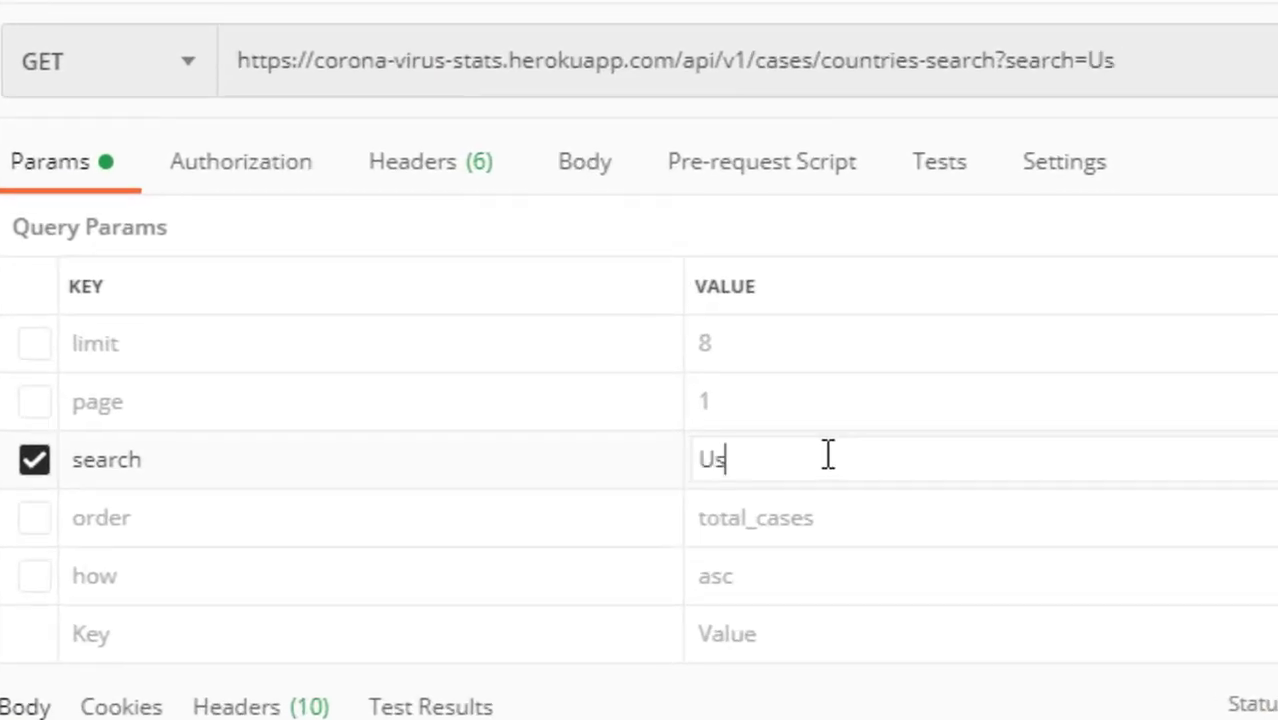
pyautogui.press('BackSpace')
pyautogui.write('s')
pyautogui.press('BackSpace')
pyautogui.write('SA')
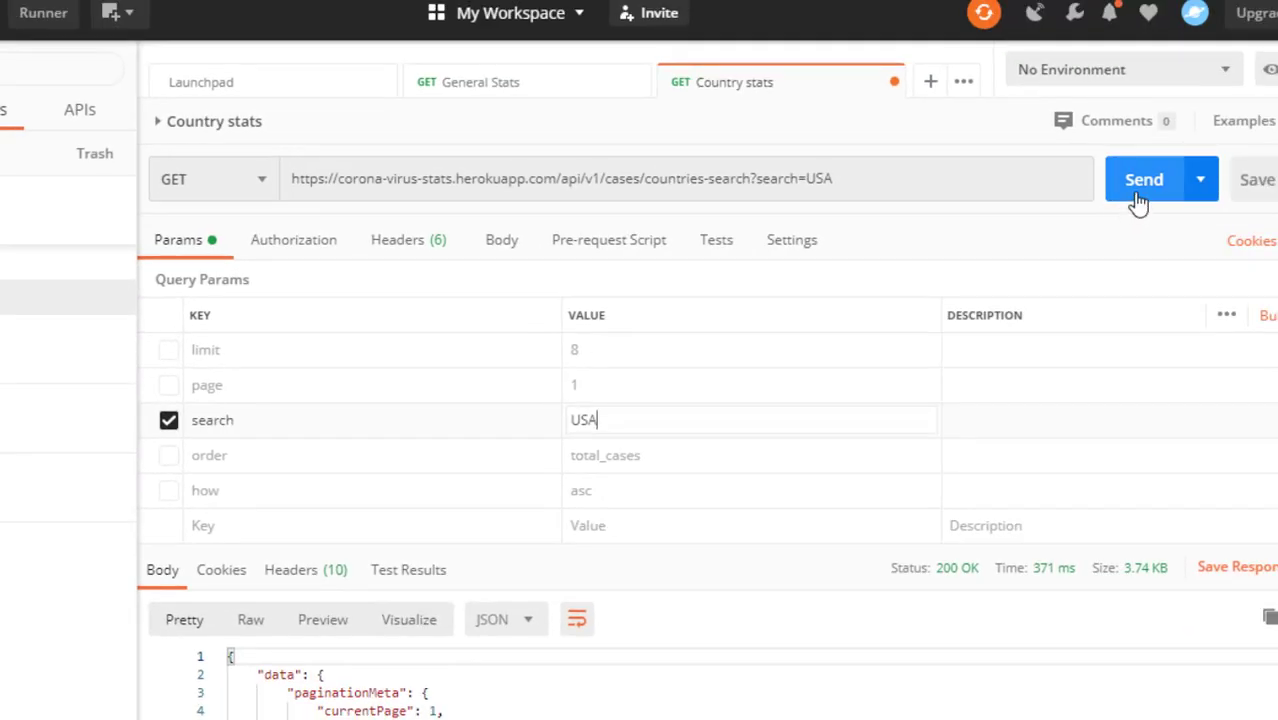
# Send the filtered Country stats request and examine the USA entry in the response body.
pyautogui.click(1138, 200)
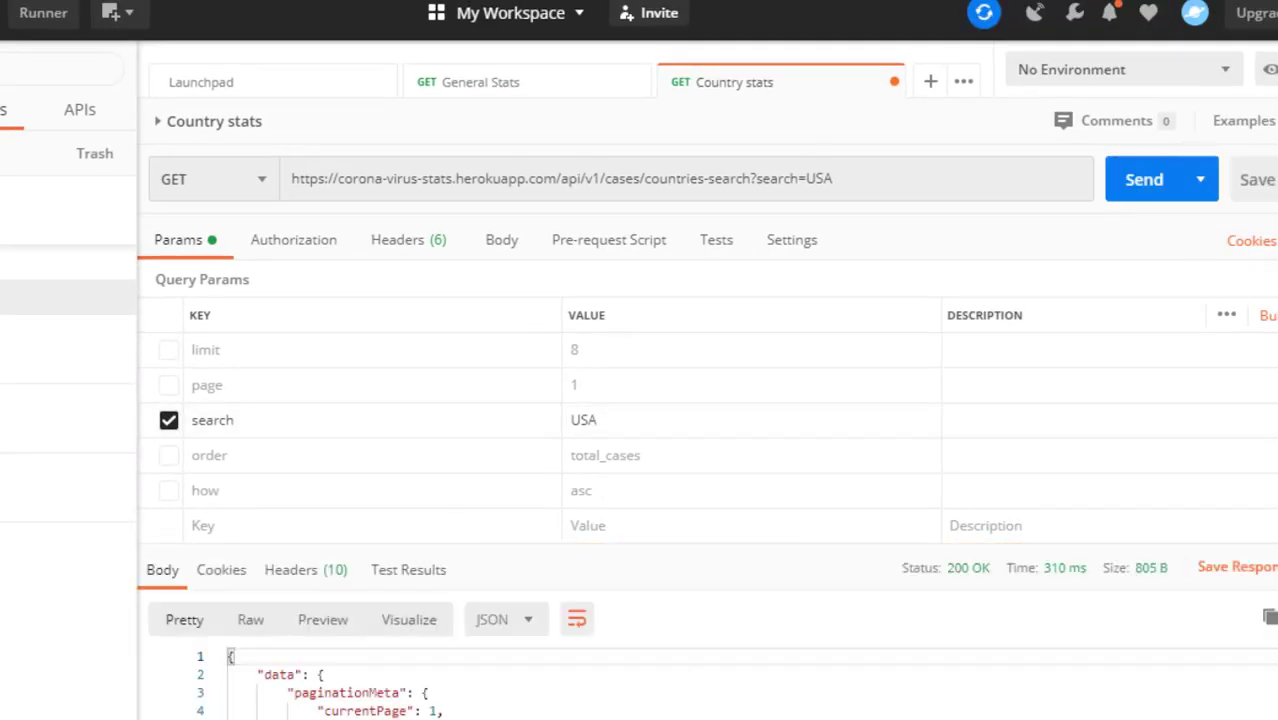
pyautogui.scroll(-2, 700, 450)
pyautogui.scroll(-2, 707, 450)
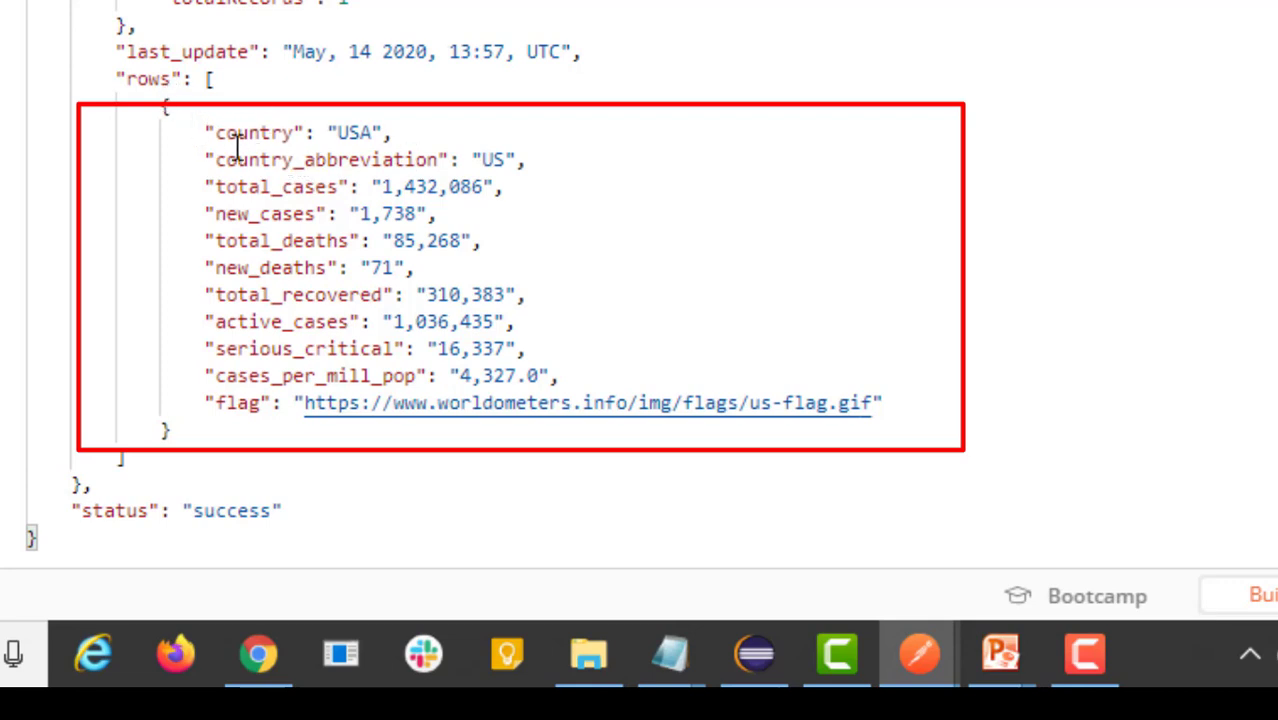
pyautogui.click(349, 132)
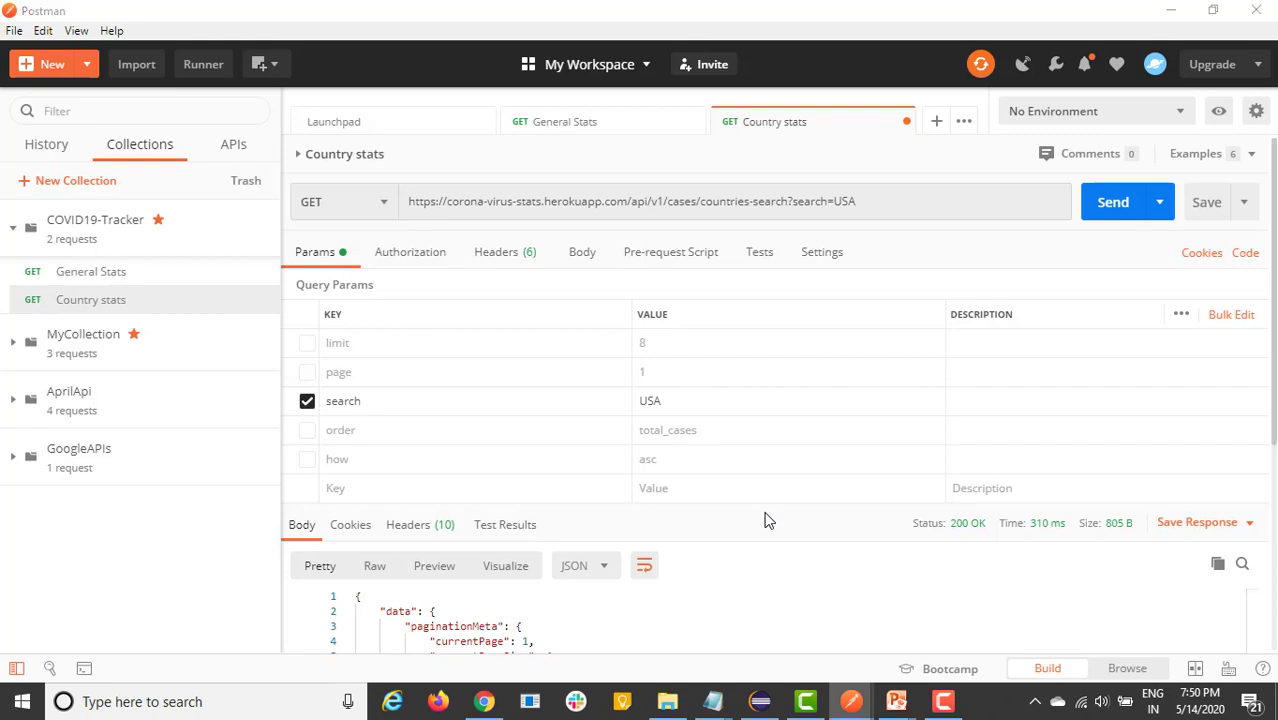
# Switch to the other Postman window, review MyCollection's details pane and close it.
pyautogui.hotkey('alt', 'Tab')
pyautogui.press('Tab')
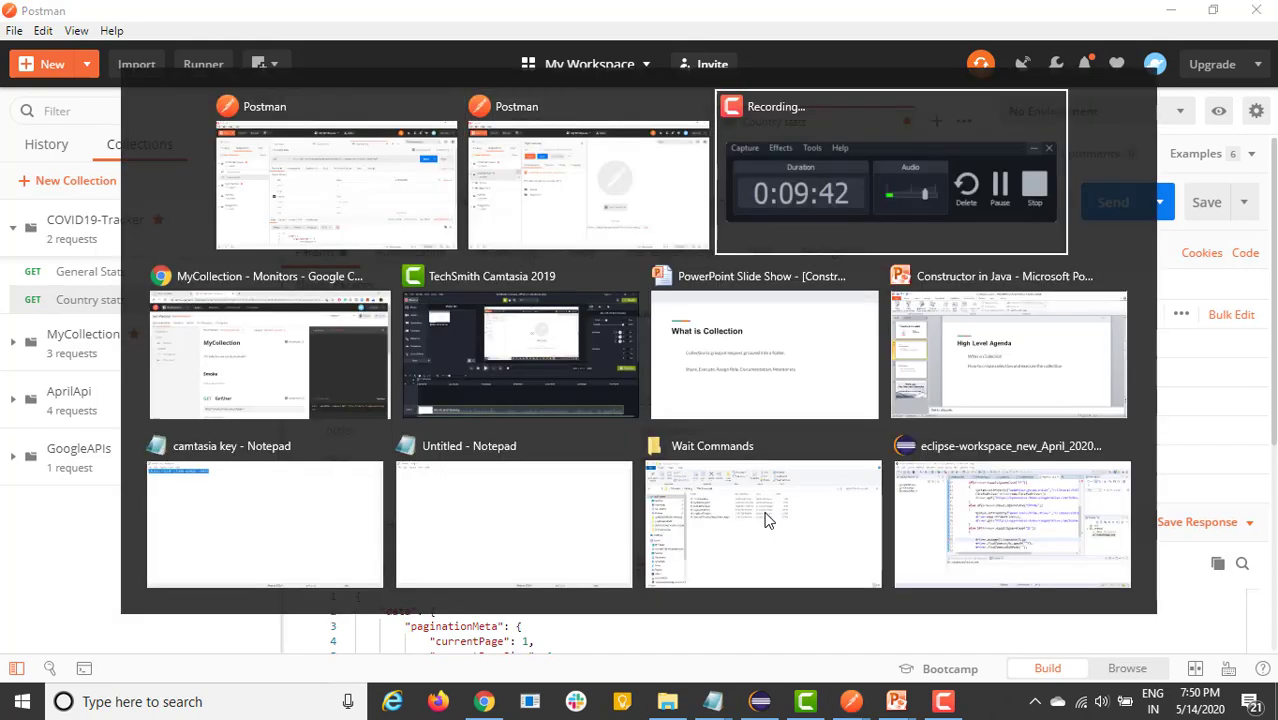
pyautogui.hotkey('alt', 'shift', 'Tab')
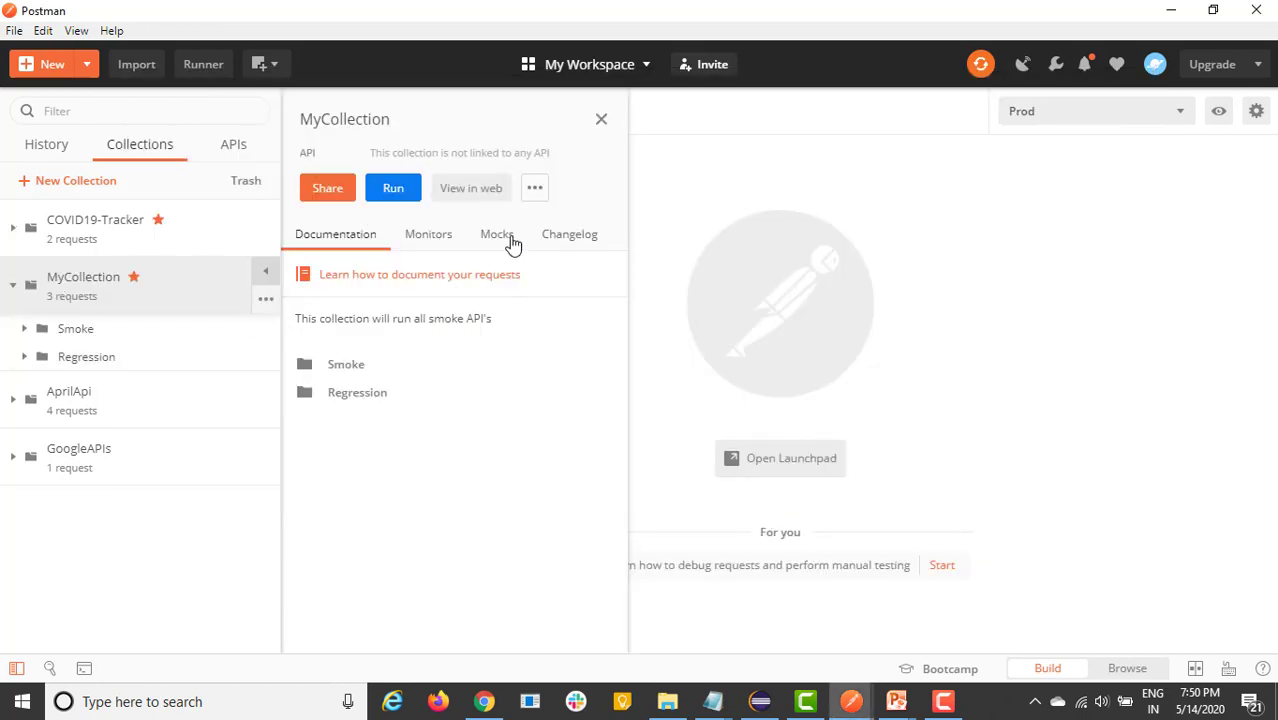
pyautogui.click(601, 120)
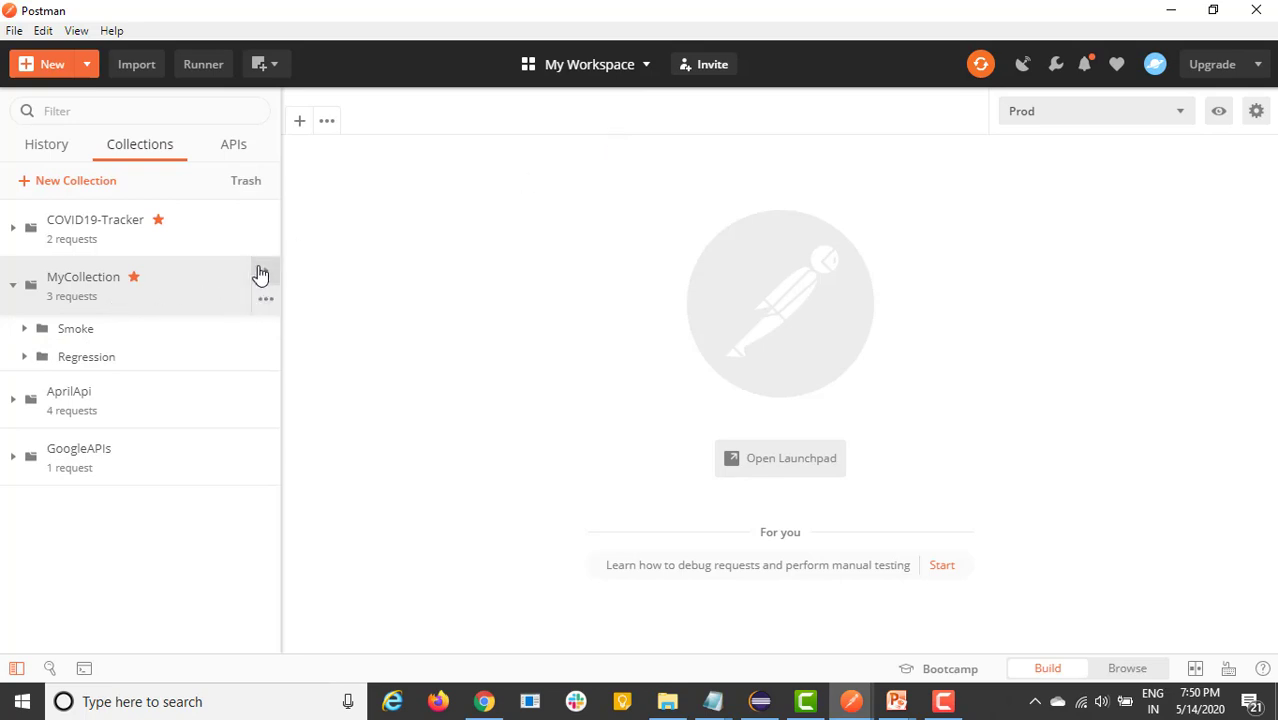
pyautogui.click(260, 274)
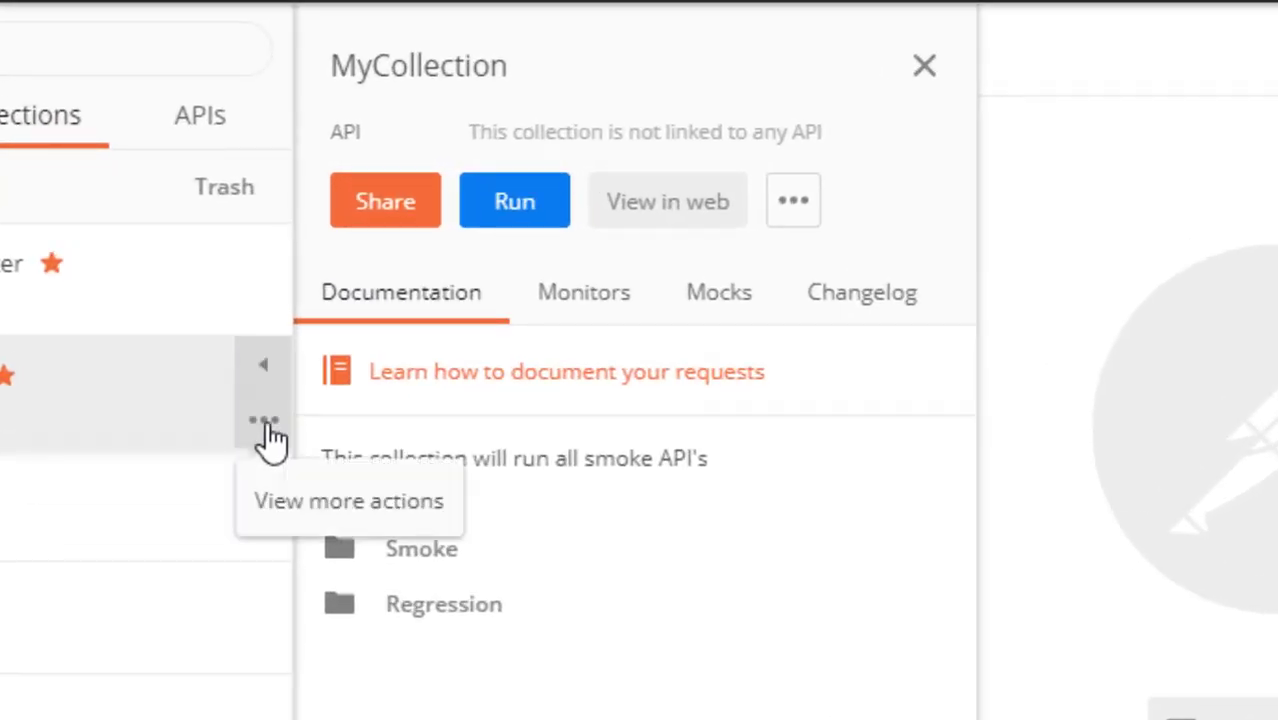
pyautogui.click(268, 362)
# Open the sharing options of MyCollection and look through the public link and embed methods.
pyautogui.click(272, 430)
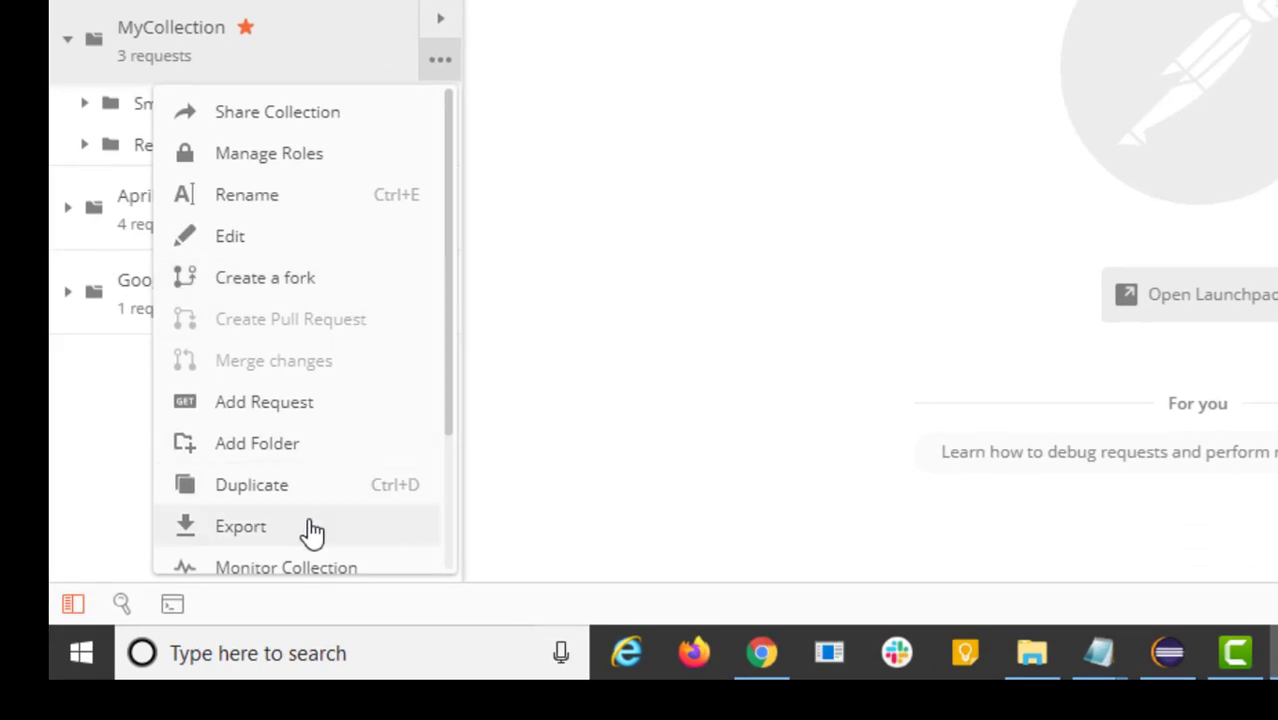
pyautogui.click(263, 116)
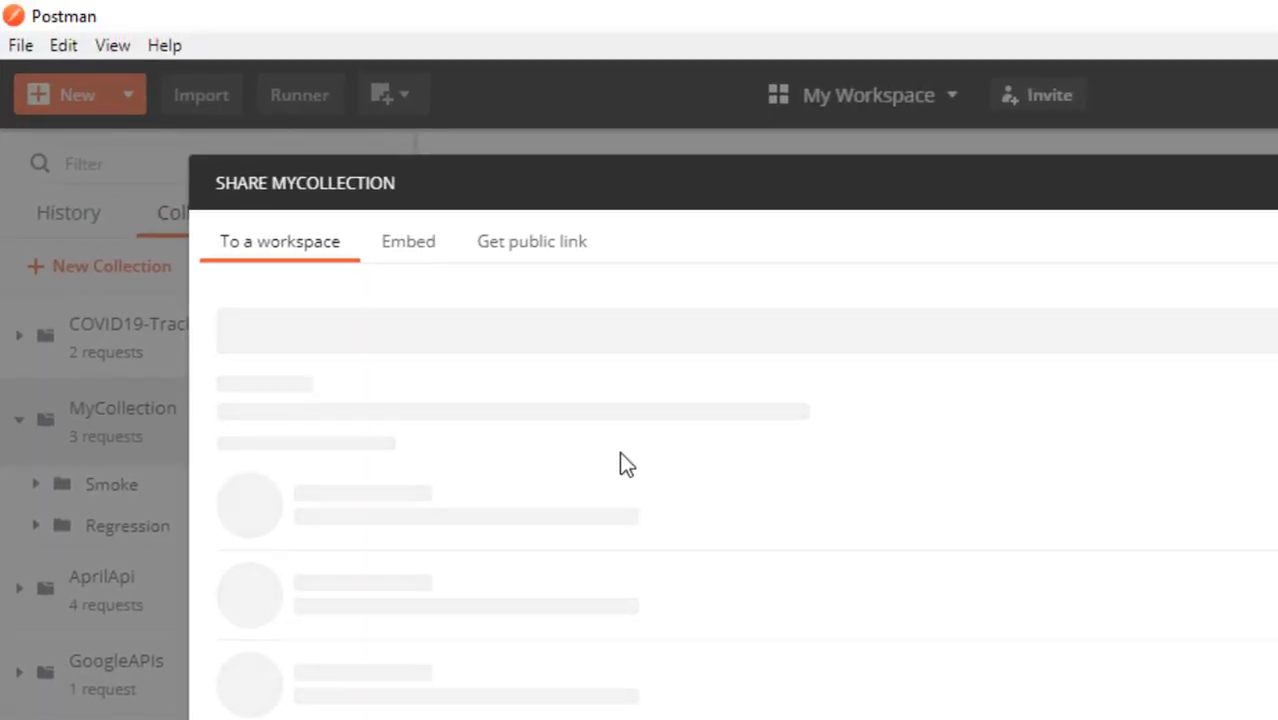
pyautogui.click(500, 242)
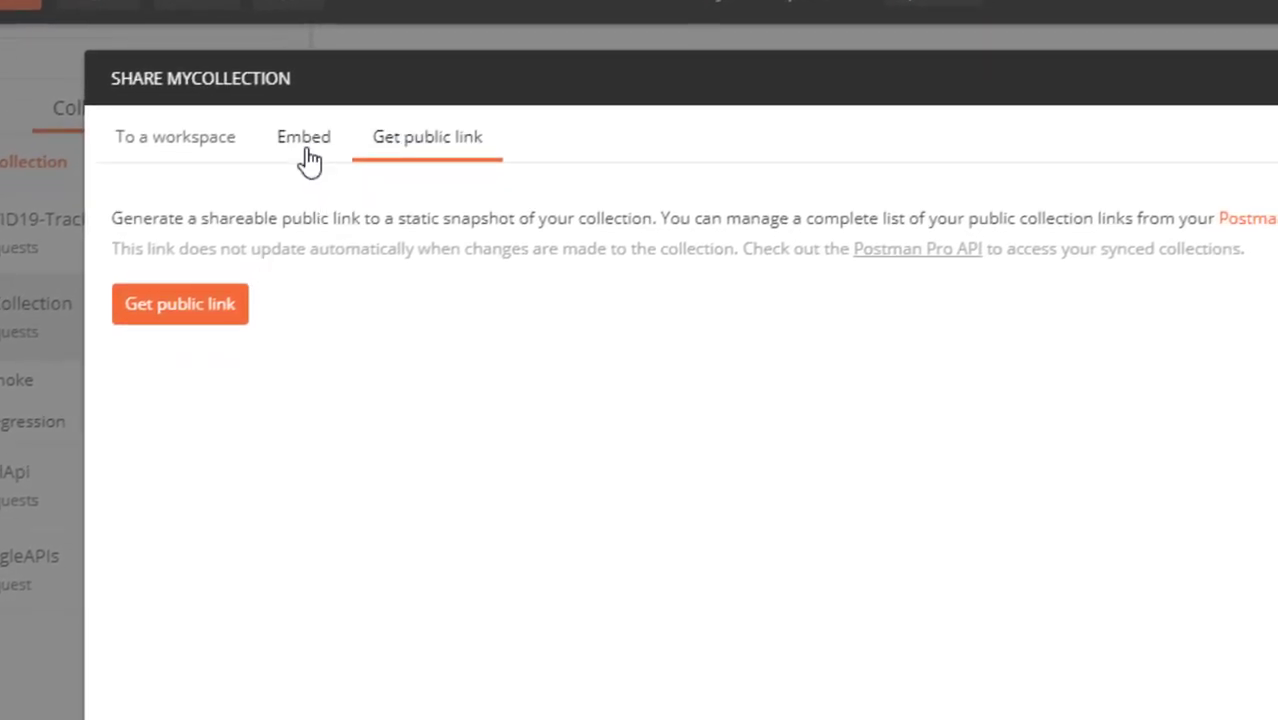
pyautogui.click(308, 152)
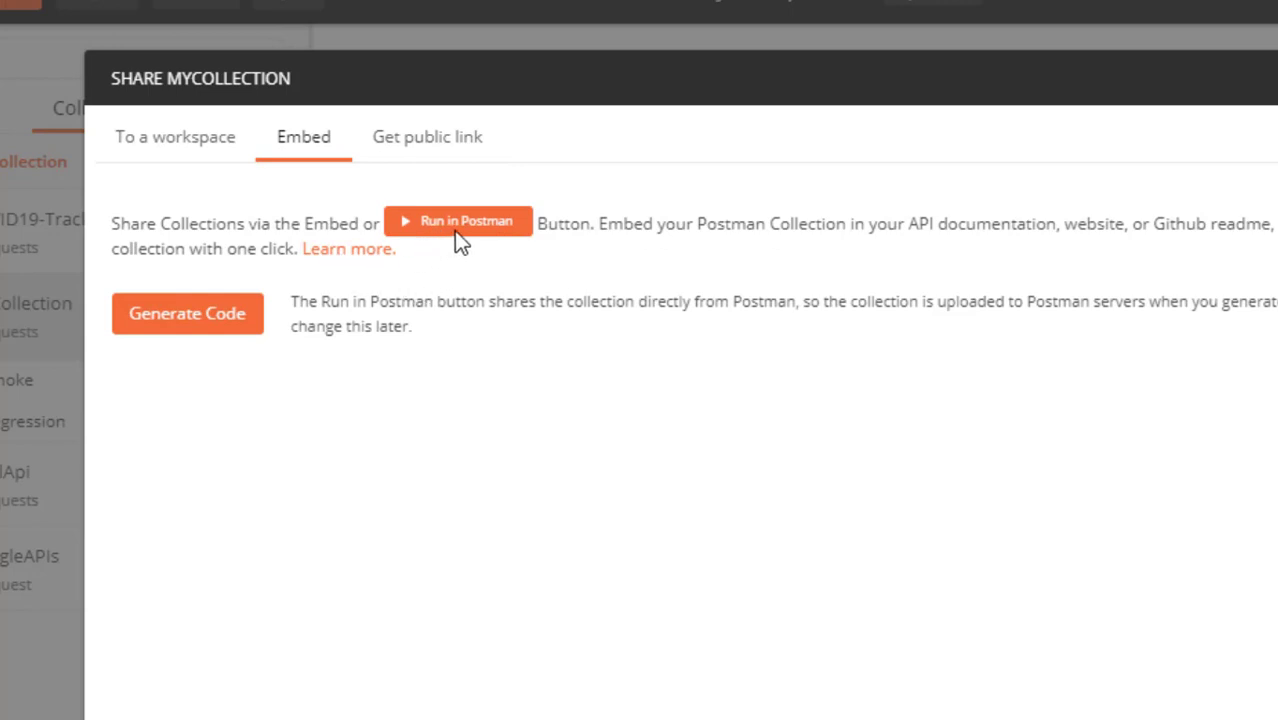
# Generate the Run in Postman embed code for MyCollection and review the script and the public link.
pyautogui.click(205, 322)
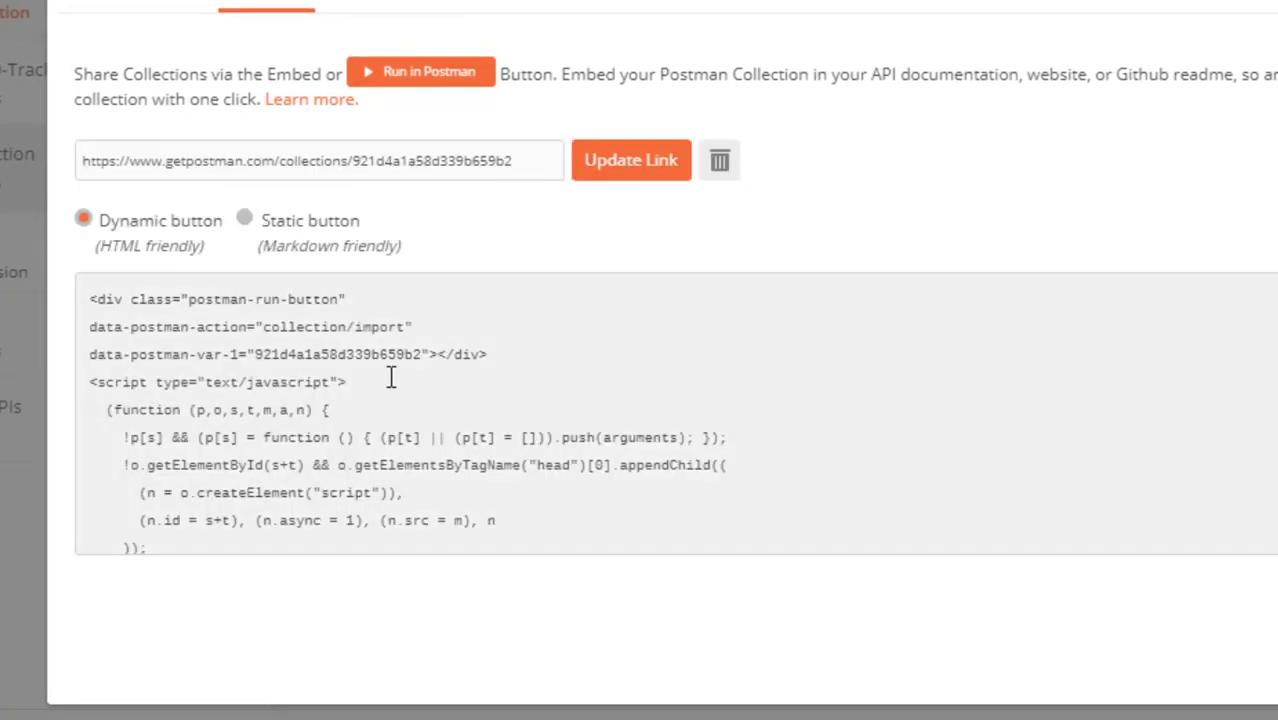
pyautogui.scroll(-1, 479, 437)
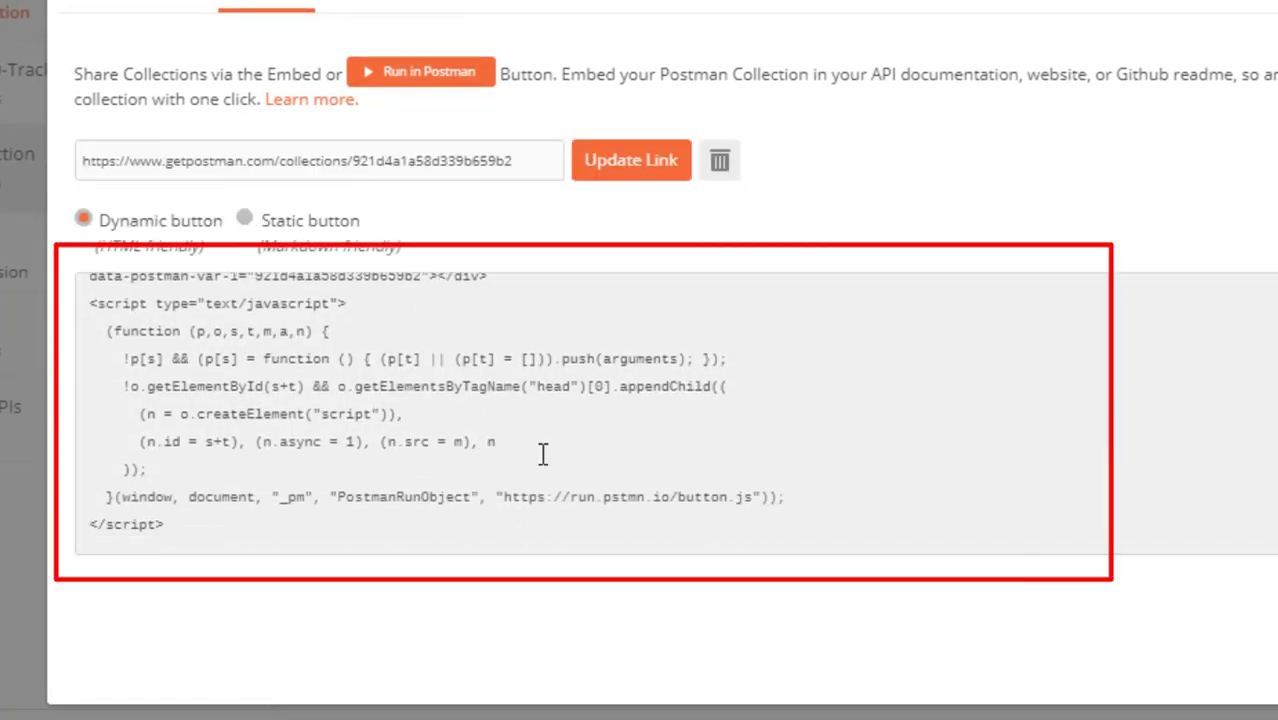
pyautogui.scroll(3, 413, 460)
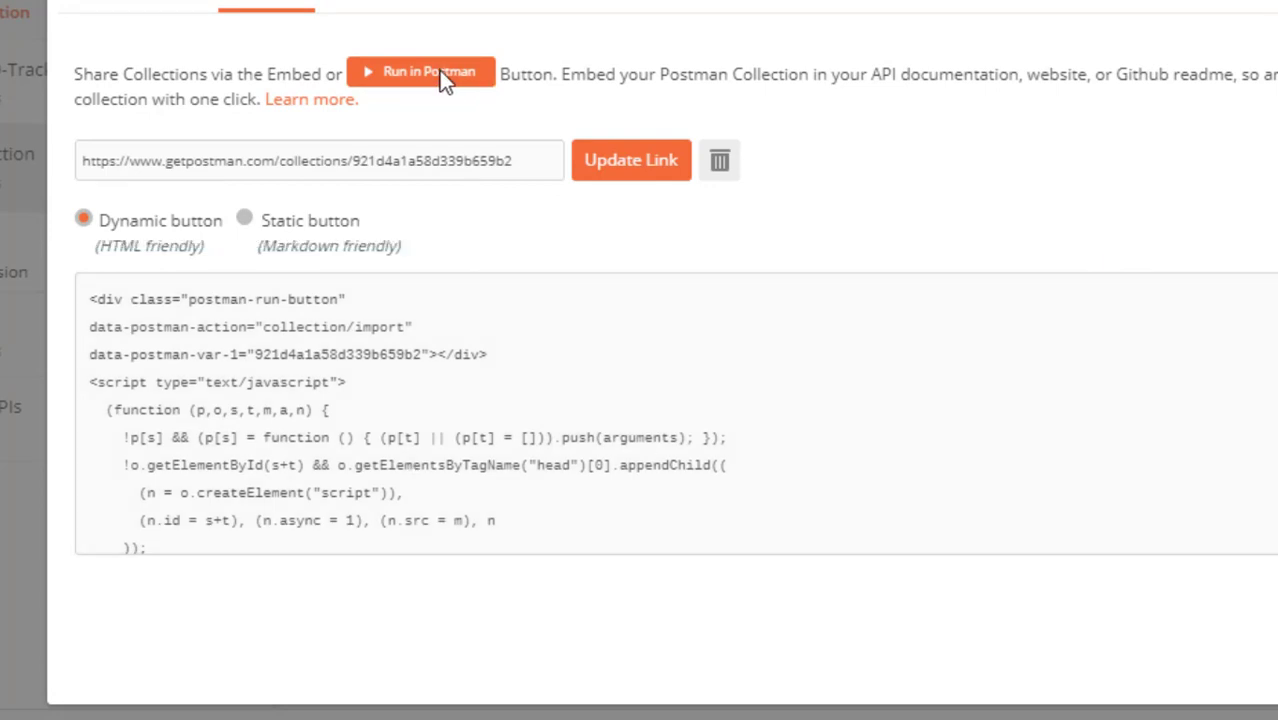
pyautogui.scroll(-2, 465, 380)
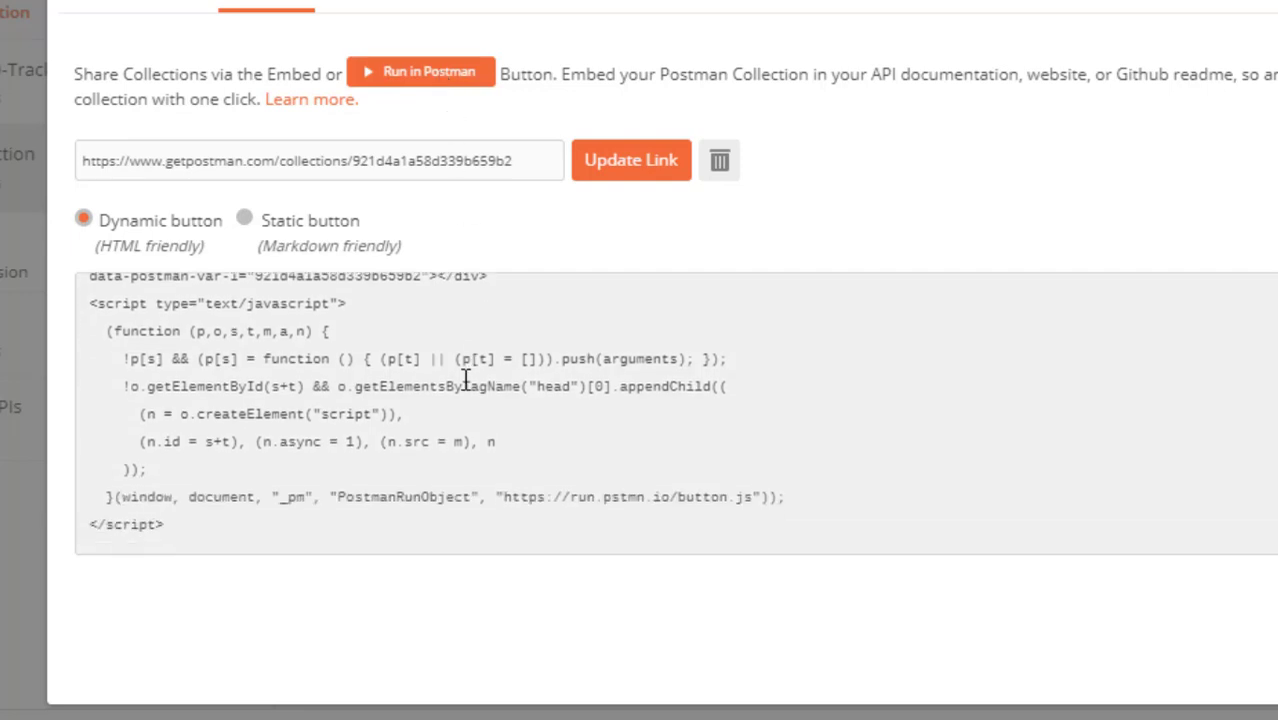
pyautogui.scroll(2, 437, 428)
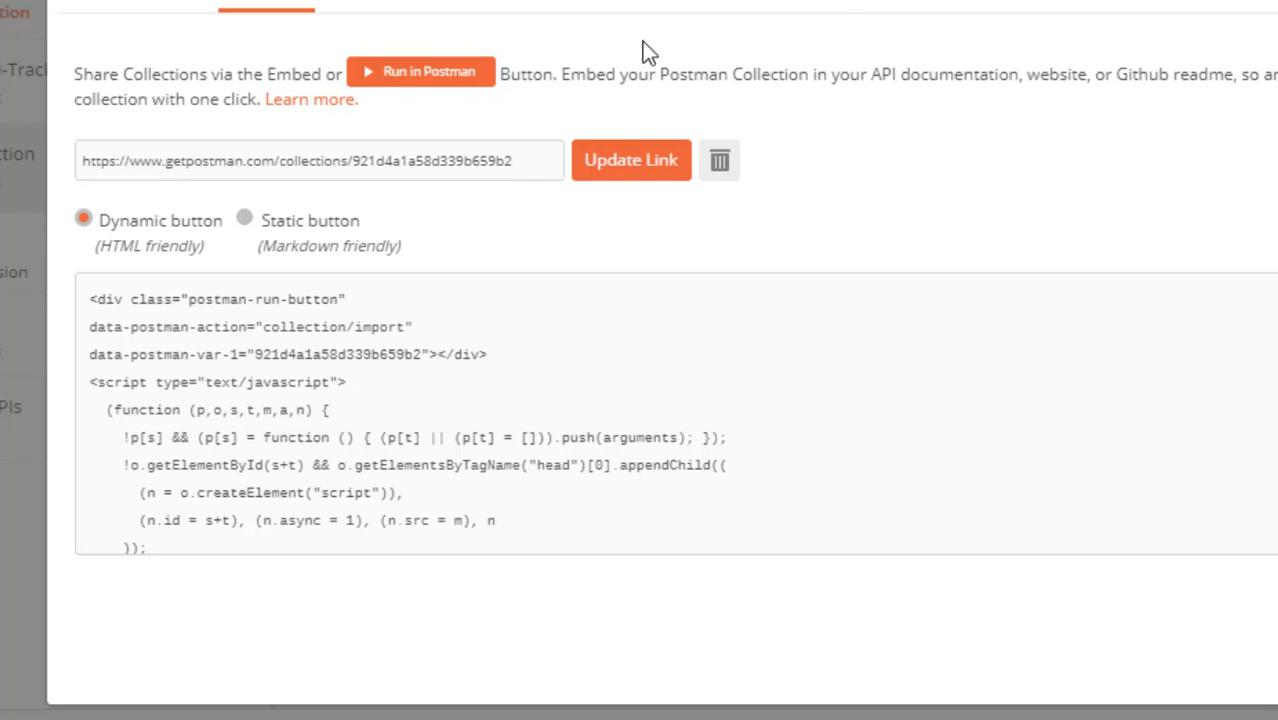
pyautogui.click(400, 68)
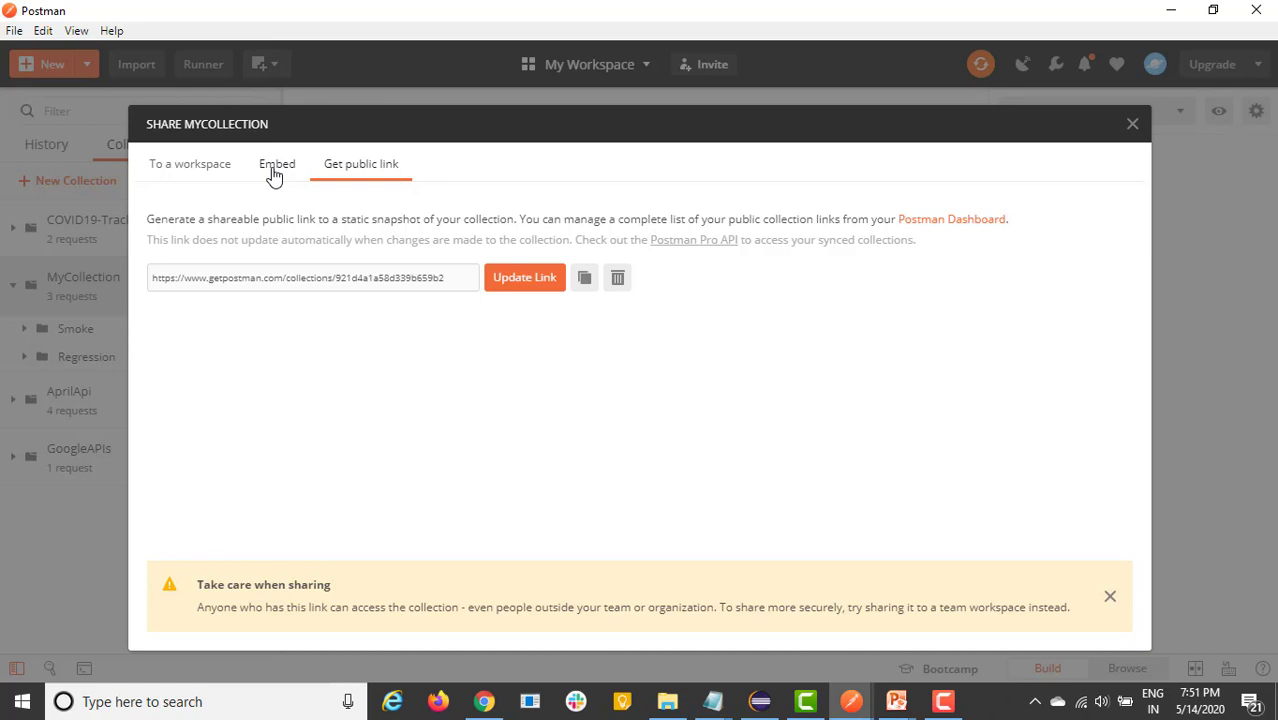
pyautogui.click(1132, 124)
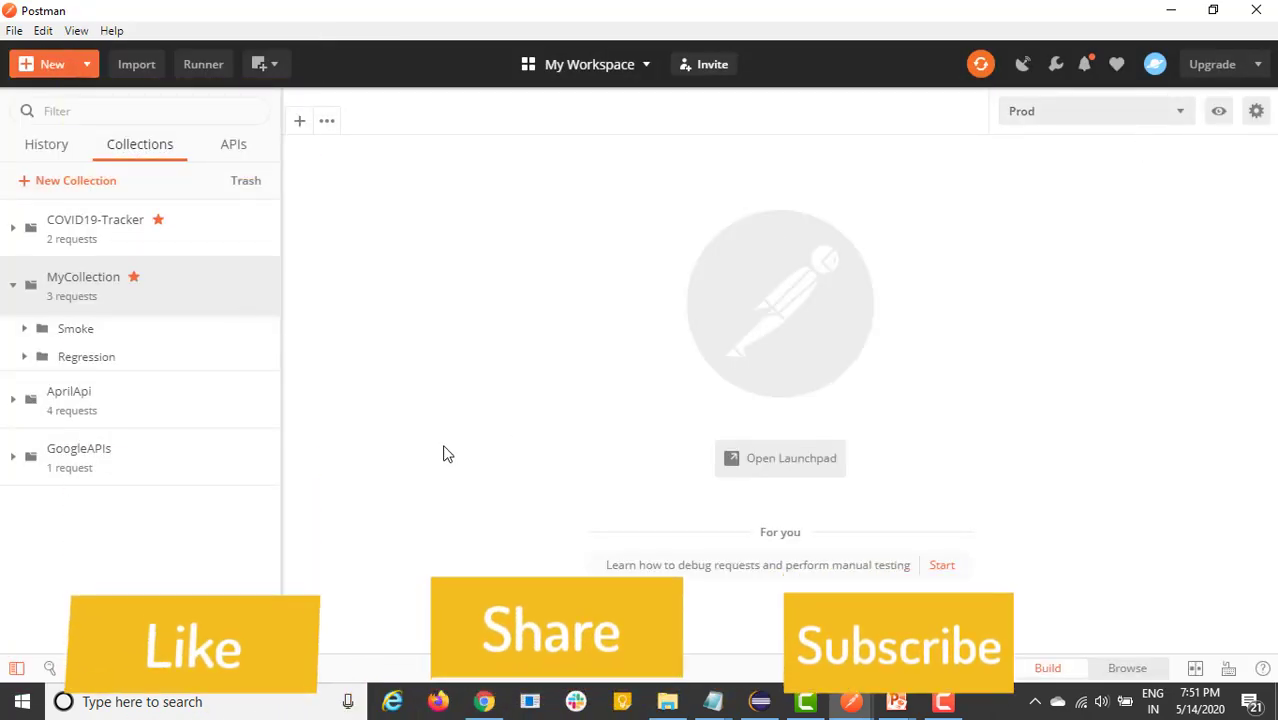